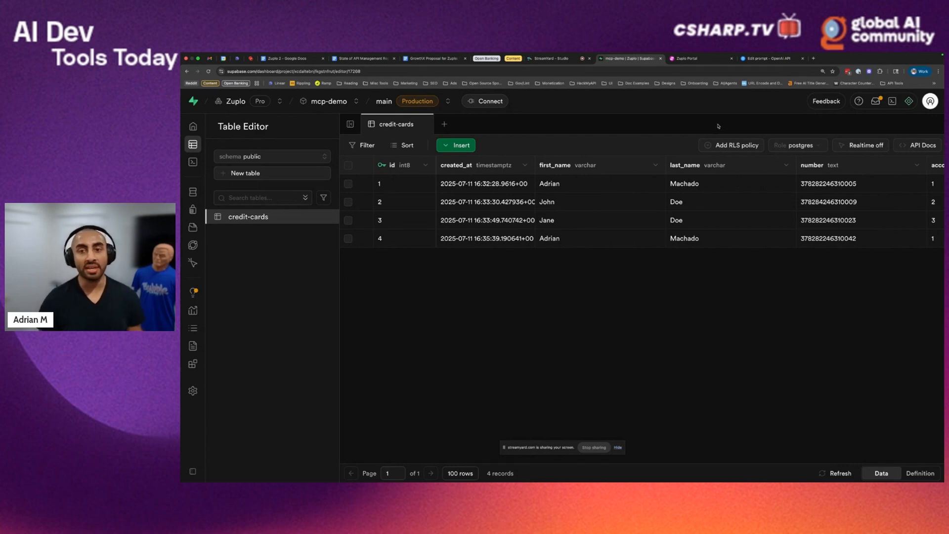
Switch to the Zuplo Portal to view the mcp-demo-server project routes
{"action": "left_click", "coordinate": [702, 59]}
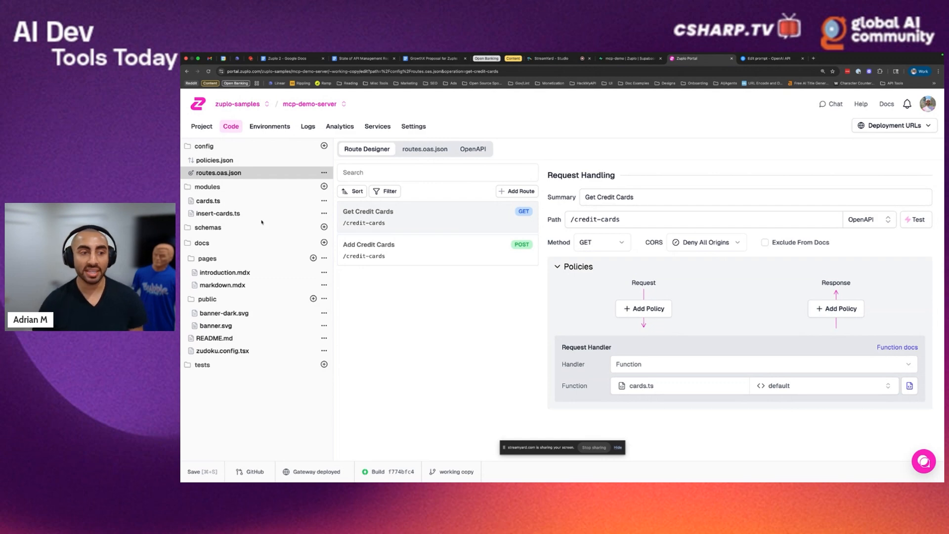
{"action": "left_click", "coordinate": [278, 207]}
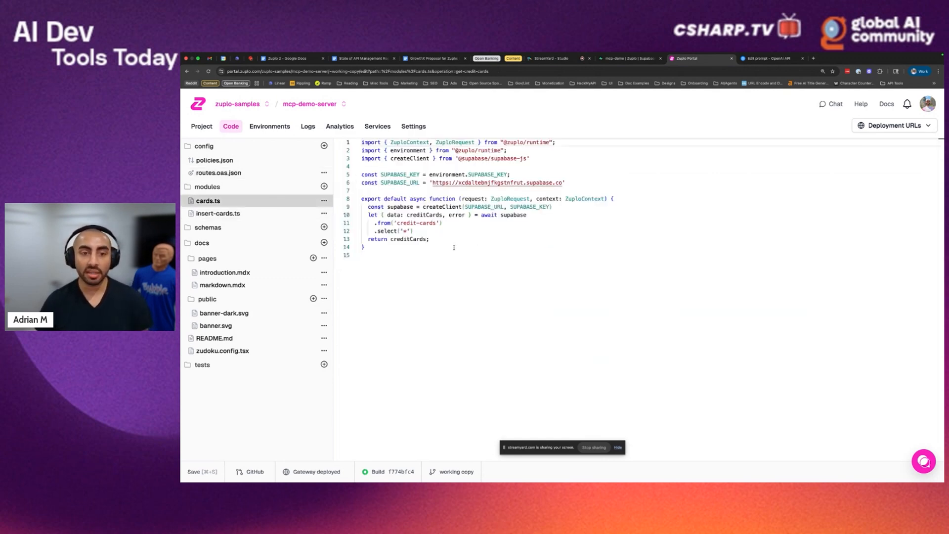
{"action": "left_click_drag", "start_coordinate": [365, 247], "coordinate": [362, 150]}
{"action": "left_click", "coordinate": [487, 283]}
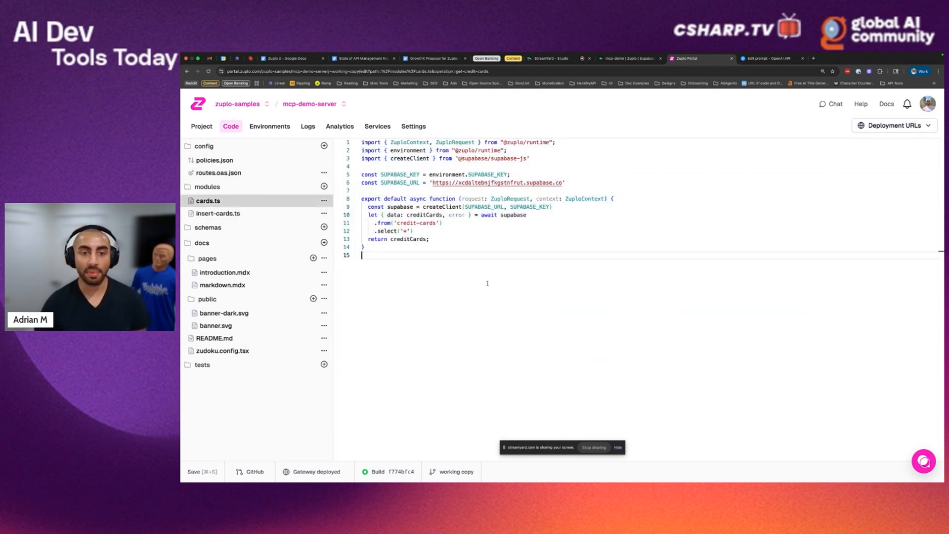
{"action": "left_click", "coordinate": [277, 213]}
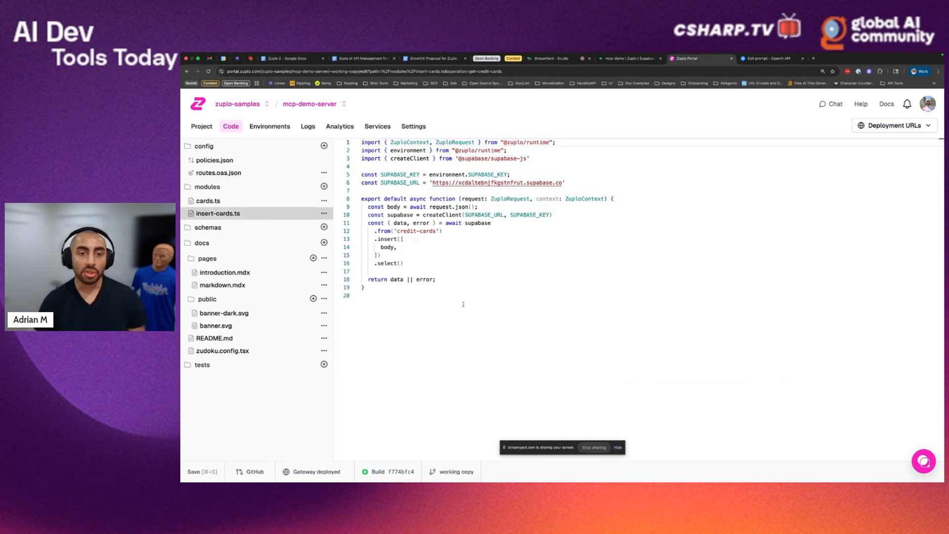
{"action": "left_click_drag", "start_coordinate": [346, 295], "coordinate": [351, 141]}
{"action": "left_click", "coordinate": [490, 279]}
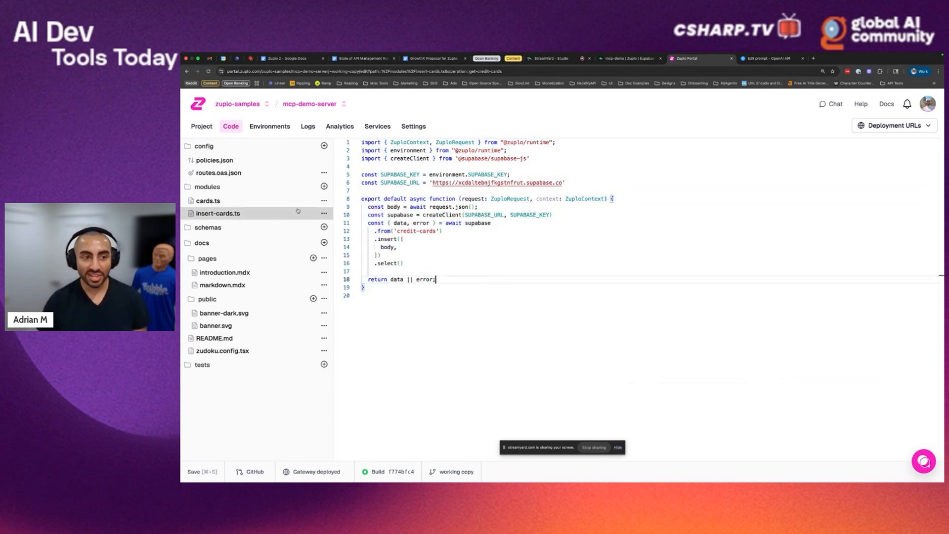
{"action": "left_click", "coordinate": [260, 177]}
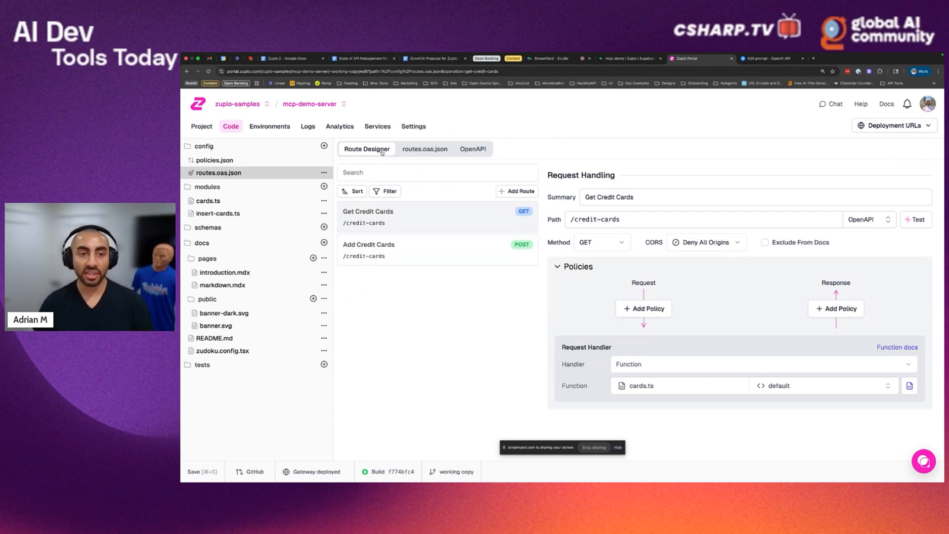
{"action": "left_click", "coordinate": [425, 150]}
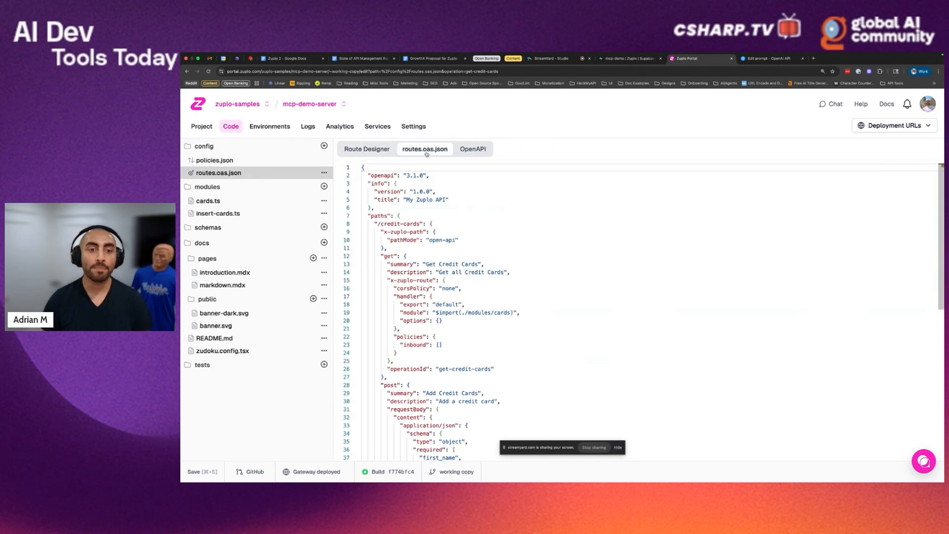
{"action": "scroll", "coordinate": [424, 243], "scroll_direction": "down", "scroll_amount": 2}
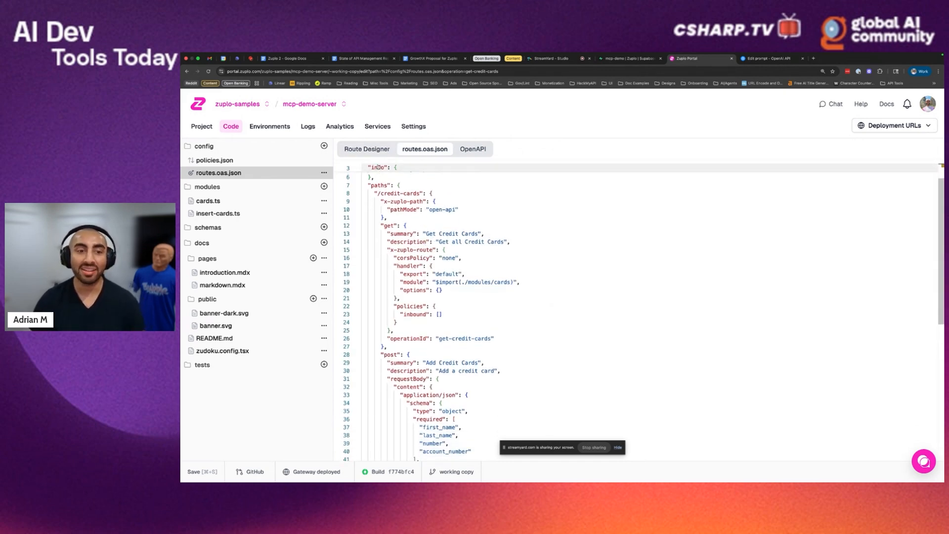
{"action": "left_click", "coordinate": [367, 149]}
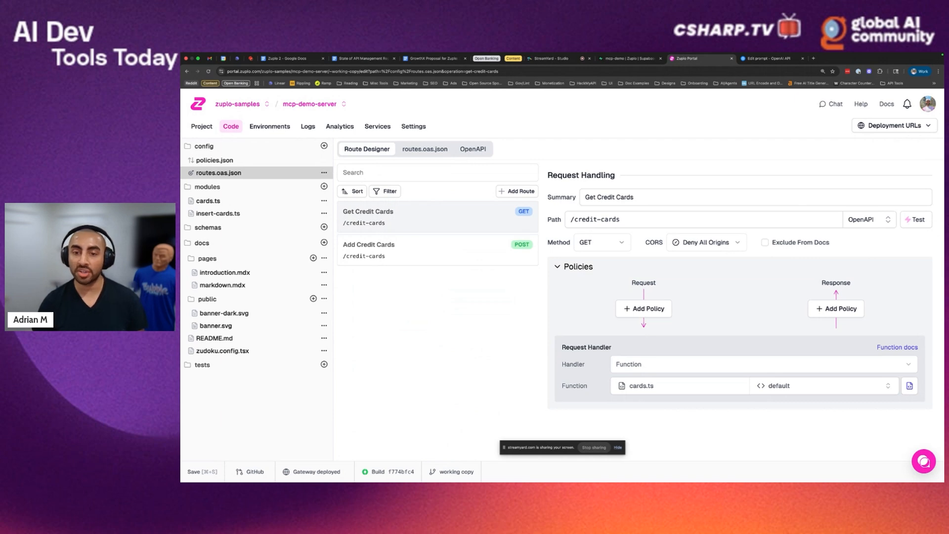
{"action": "left_click", "coordinate": [916, 220]}
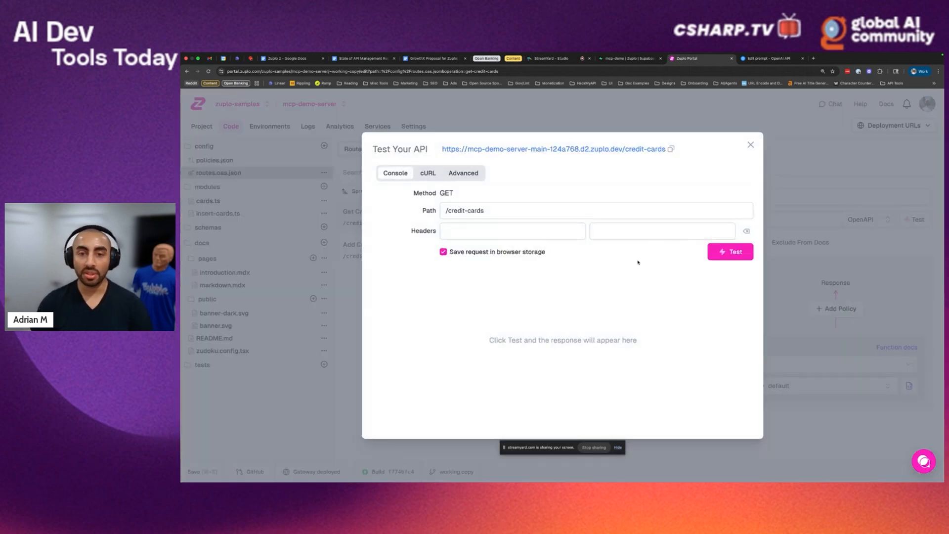
{"action": "left_click", "coordinate": [730, 252]}
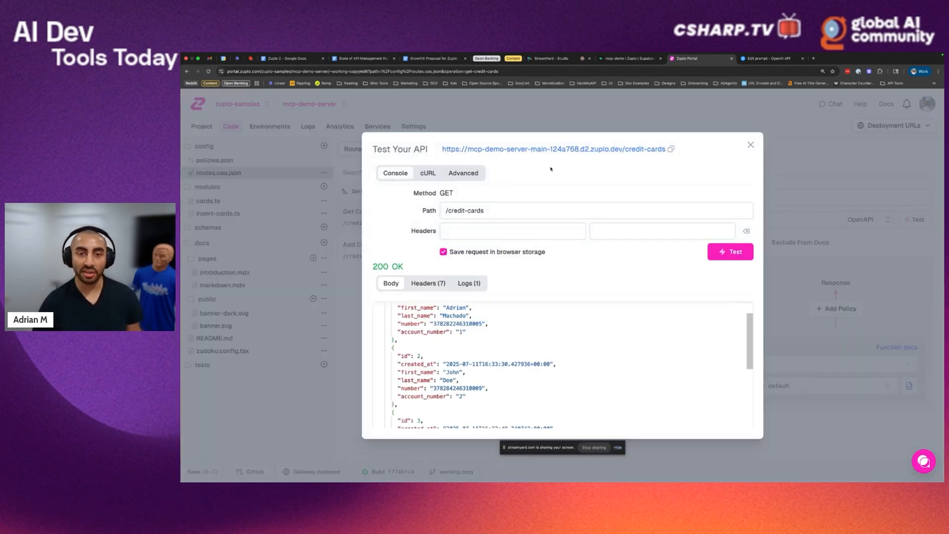
{"action": "scroll", "coordinate": [568, 286], "scroll_direction": "down", "scroll_amount": 1}
{"action": "scroll", "coordinate": [544, 306], "scroll_direction": "up", "scroll_amount": 1}
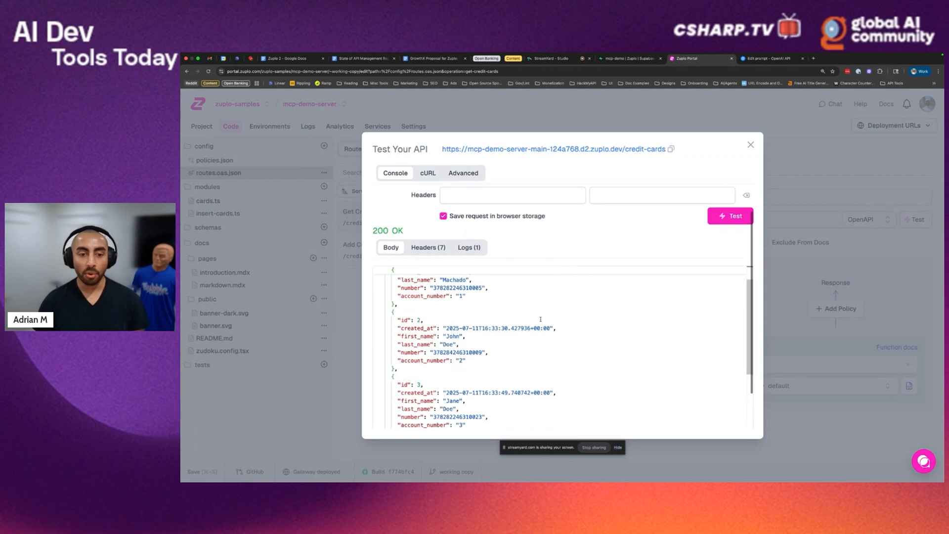
{"action": "scroll", "coordinate": [541, 319], "scroll_direction": "down", "scroll_amount": 10}
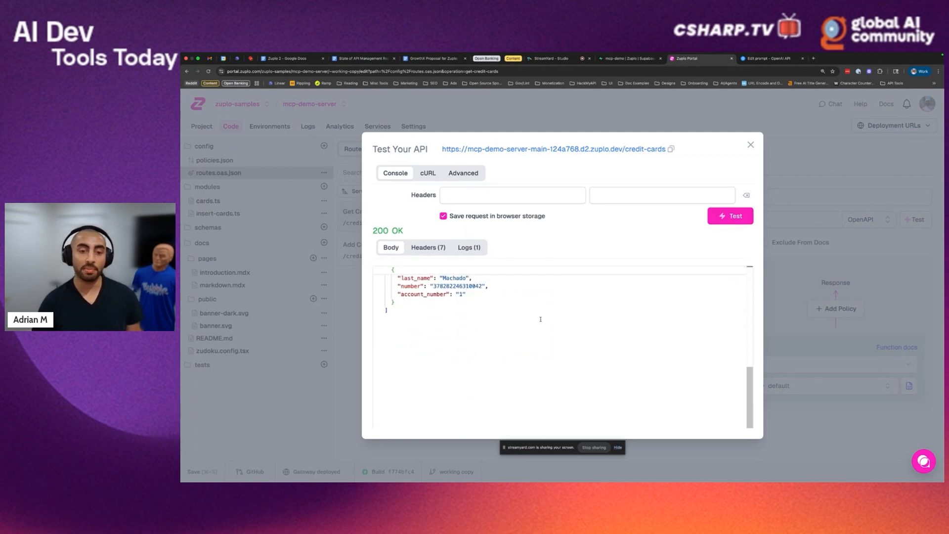
{"action": "scroll", "coordinate": [544, 314], "scroll_direction": "up", "scroll_amount": 10}
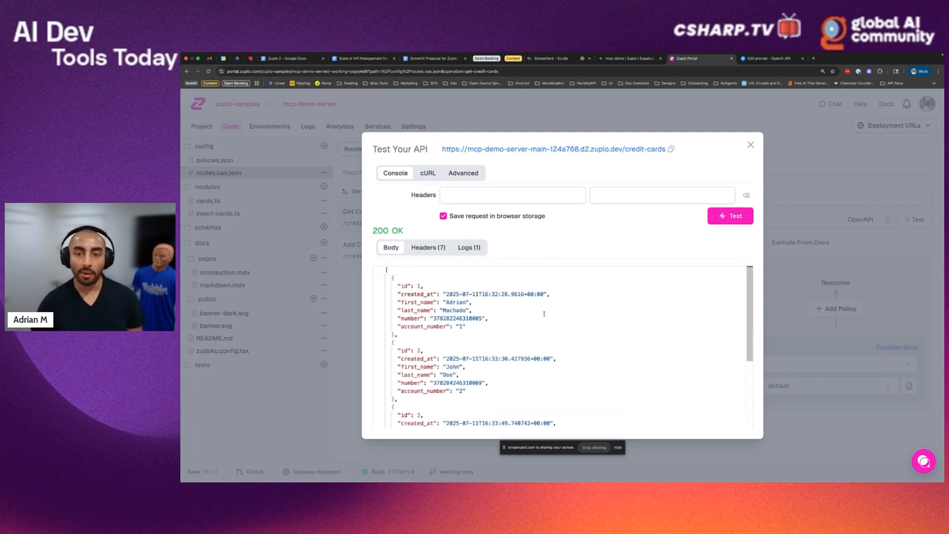
{"action": "left_click", "coordinate": [751, 145]}
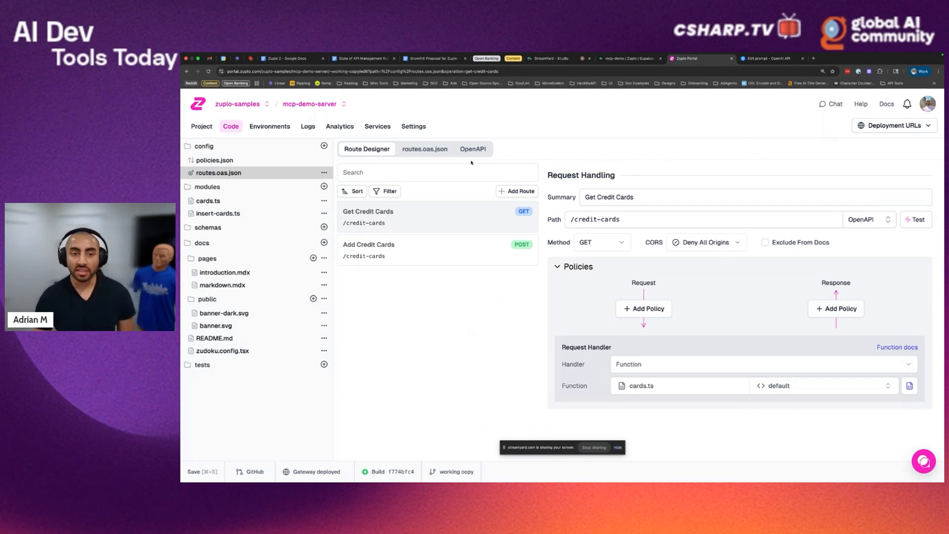
{"action": "left_click", "coordinate": [425, 149]}
{"action": "left_click", "coordinate": [367, 149]}
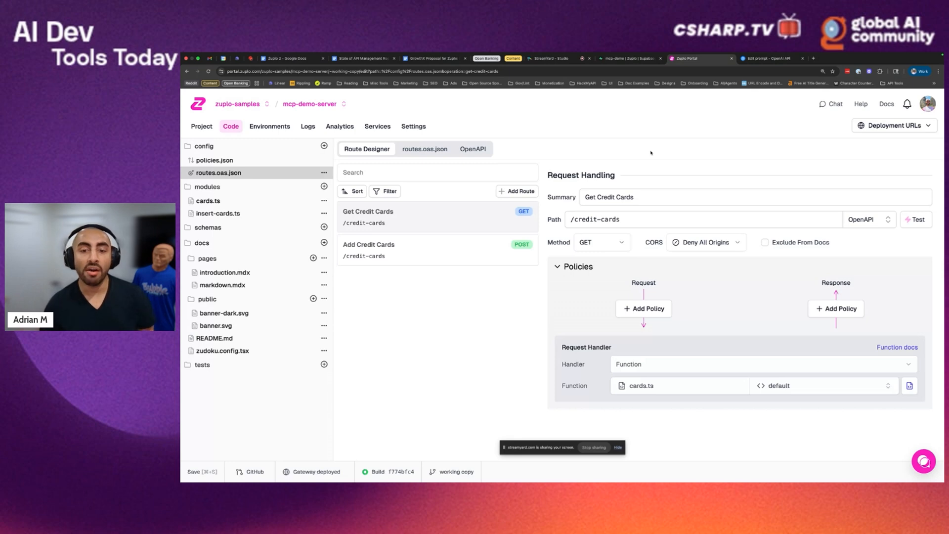
{"action": "left_click", "coordinate": [483, 257]}
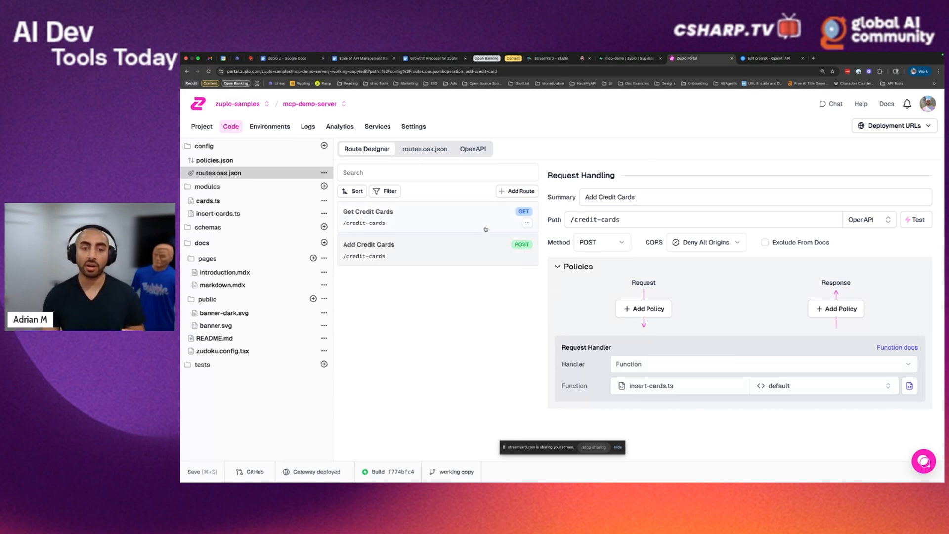
{"action": "left_click", "coordinate": [486, 226]}
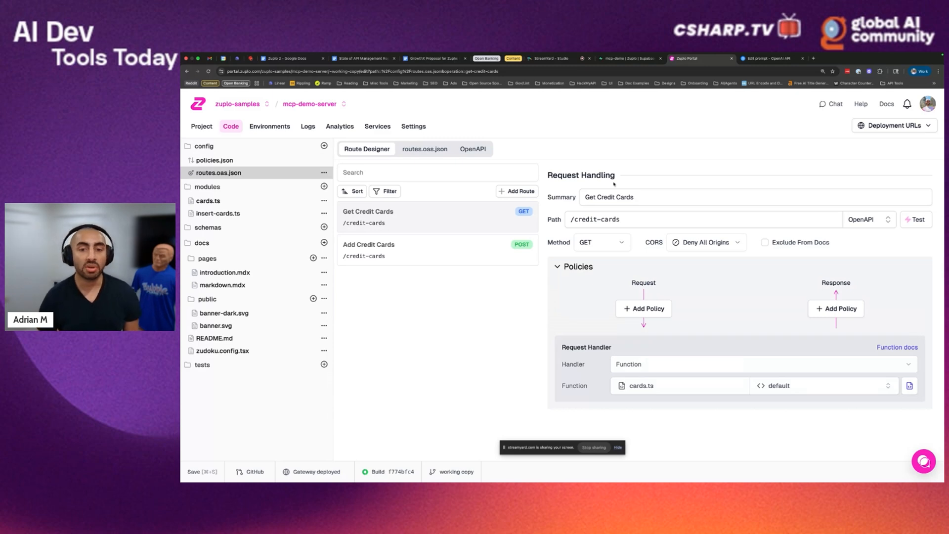
Create a new OpenAPI file named mcp.oas.json and open it
{"action": "left_click", "coordinate": [324, 146]}
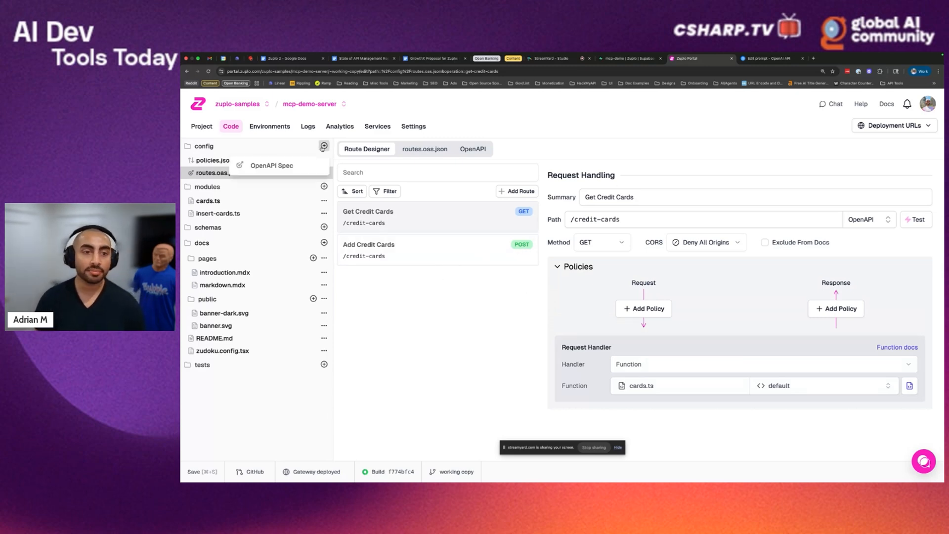
{"action": "left_click", "coordinate": [284, 166]}
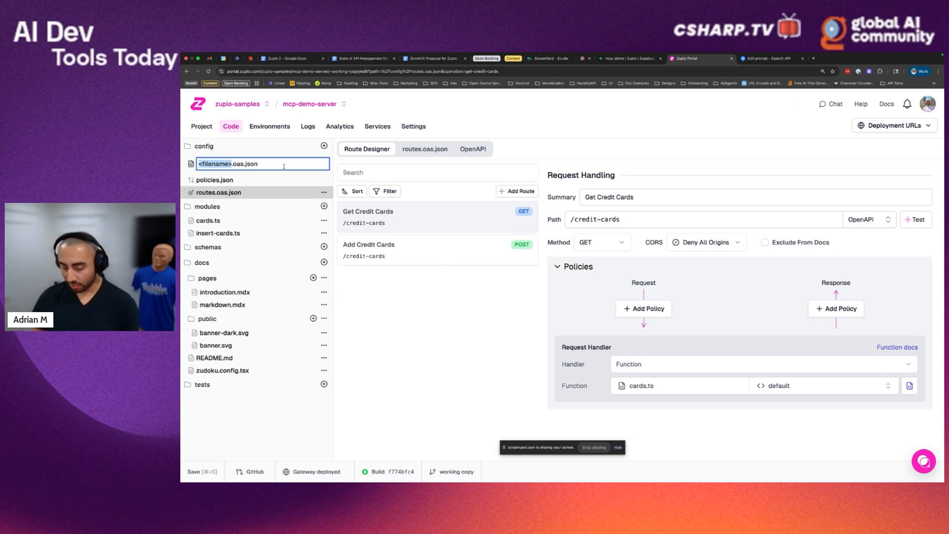
{"action": "type", "text": "mcp"}
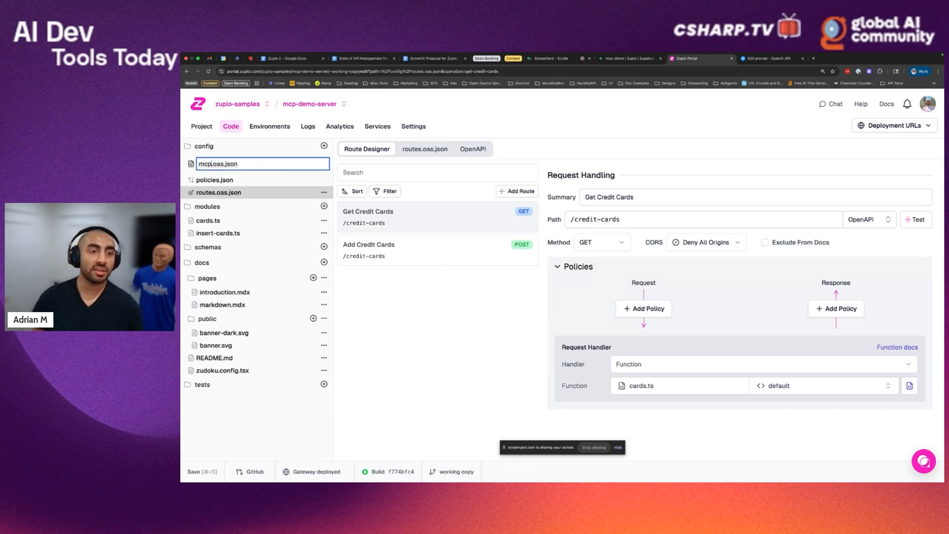
{"action": "key", "text": "Return"}
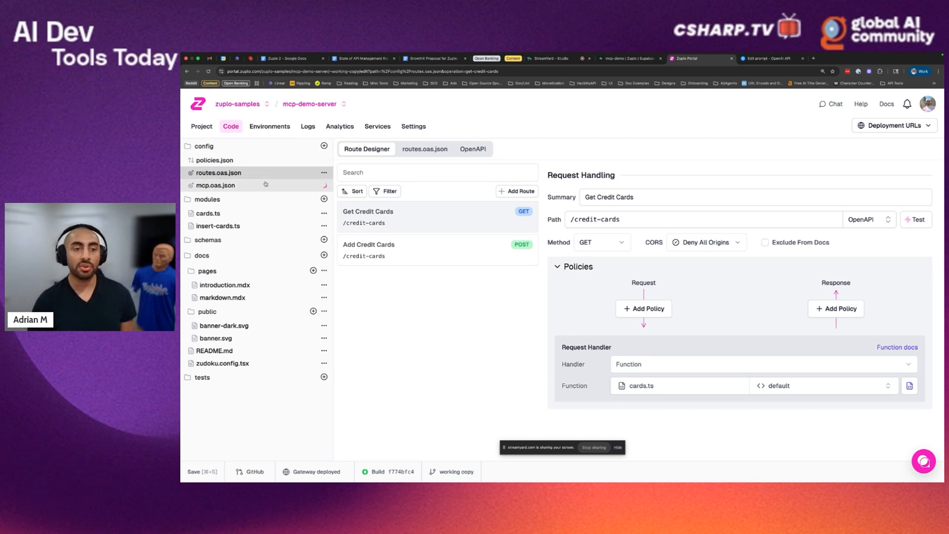
{"action": "left_click", "coordinate": [266, 185]}
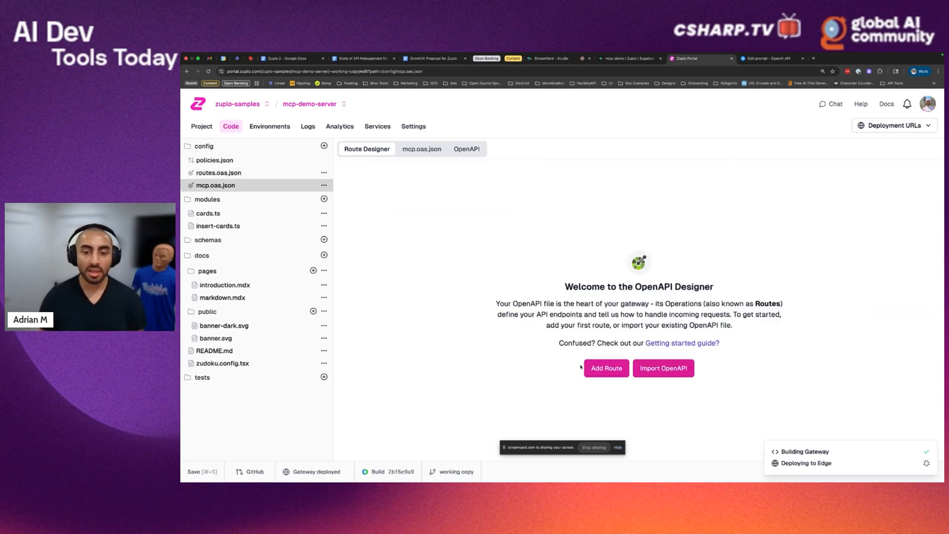
Add a route summarized 'MCP Route' with the path /mcp
{"action": "left_click", "coordinate": [601, 368]}
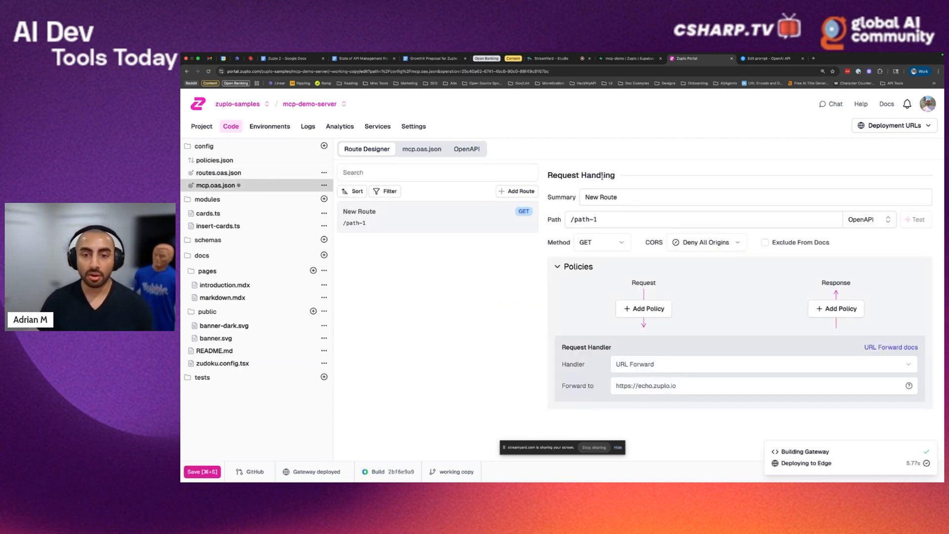
{"action": "triple_click", "coordinate": [615, 197]}
{"action": "type", "text": "M"}
{"action": "key", "text": "BackSpace"}
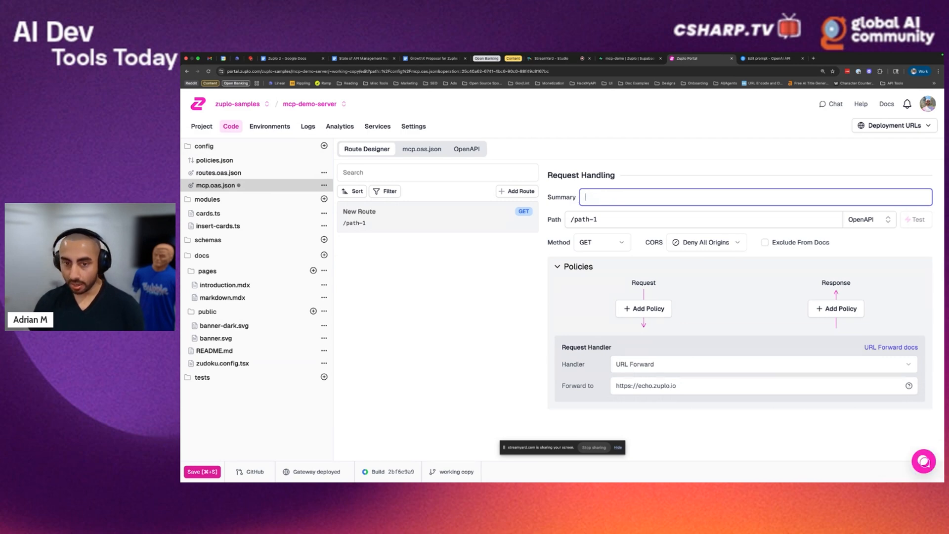
{"action": "type", "text": "MCP Route"}
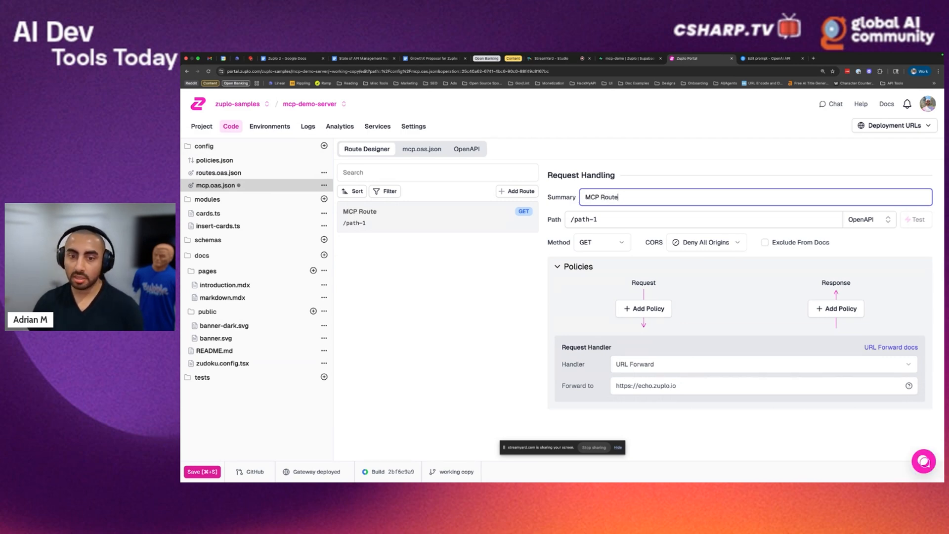
{"action": "left_click", "coordinate": [656, 214]}
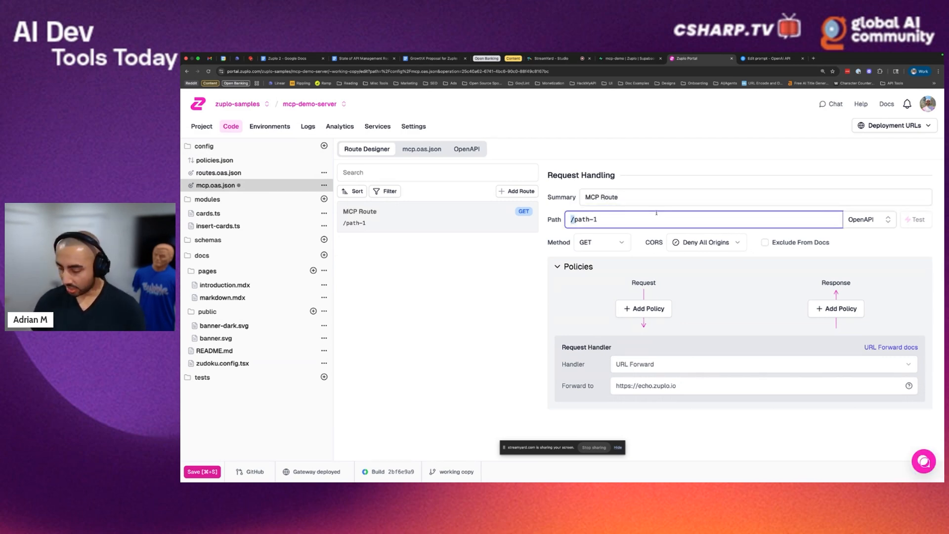
{"action": "triple_click", "coordinate": [657, 213]}
{"action": "type", "text": "/mcp"}
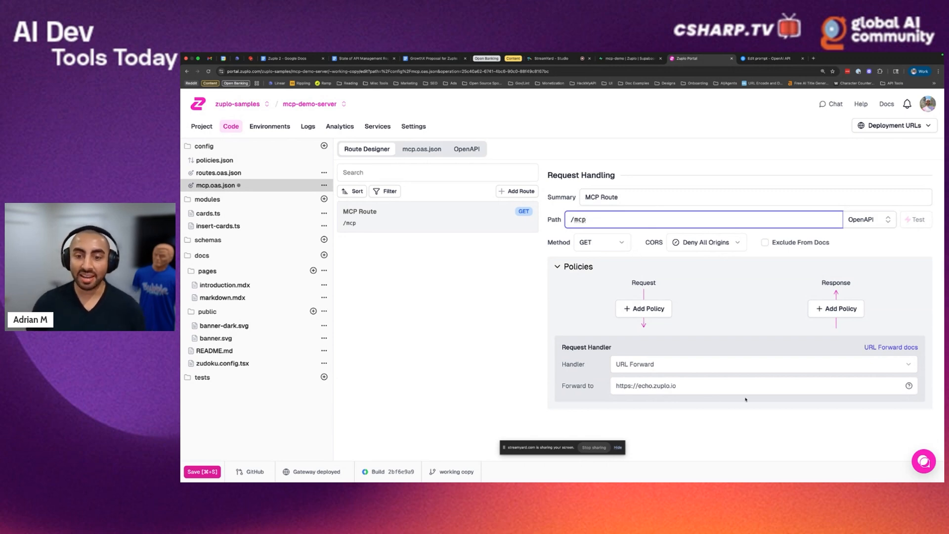
Make the route a POST endpoint with the MCP Server handler and save to deploy
{"action": "left_click", "coordinate": [650, 370]}
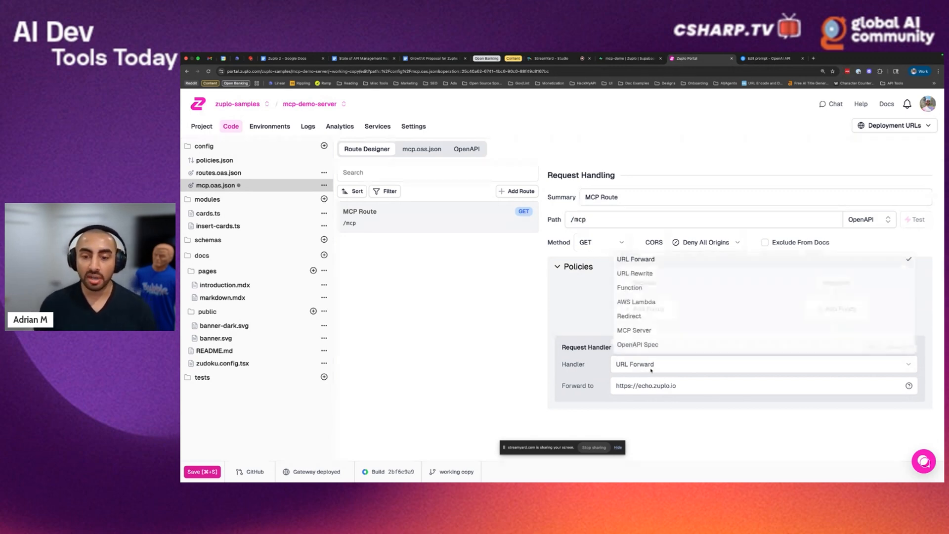
{"action": "left_click", "coordinate": [651, 334]}
{"action": "left_click", "coordinate": [615, 244]}
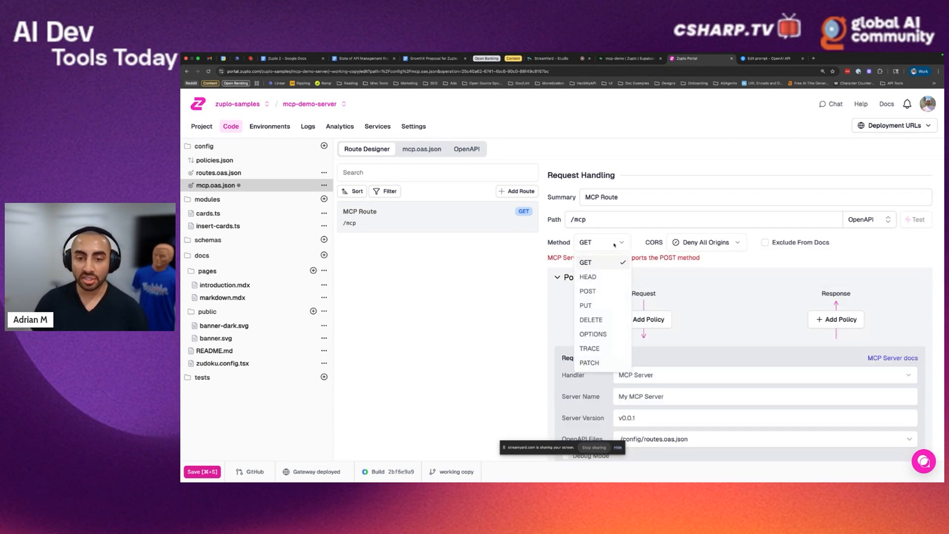
{"action": "left_click", "coordinate": [596, 292]}
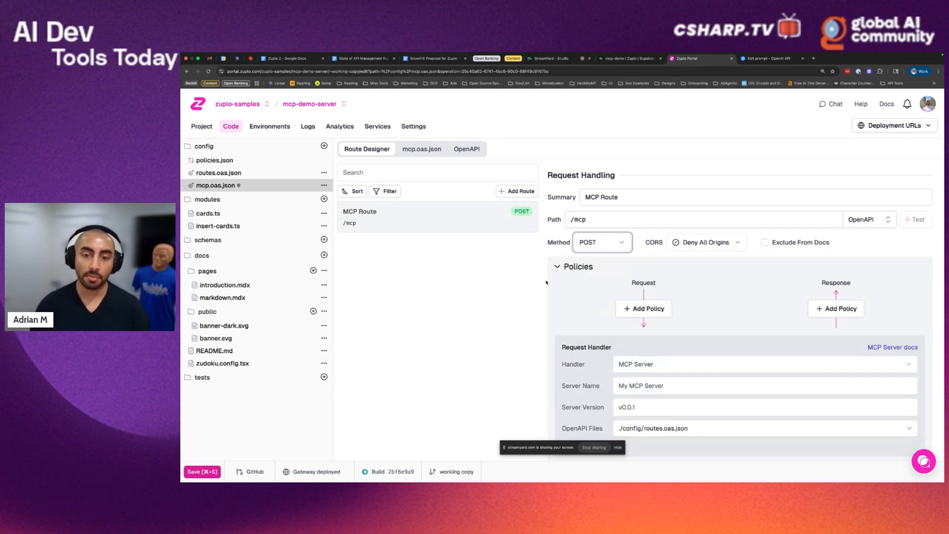
{"action": "scroll", "coordinate": [546, 283], "scroll_direction": "down", "scroll_amount": 1}
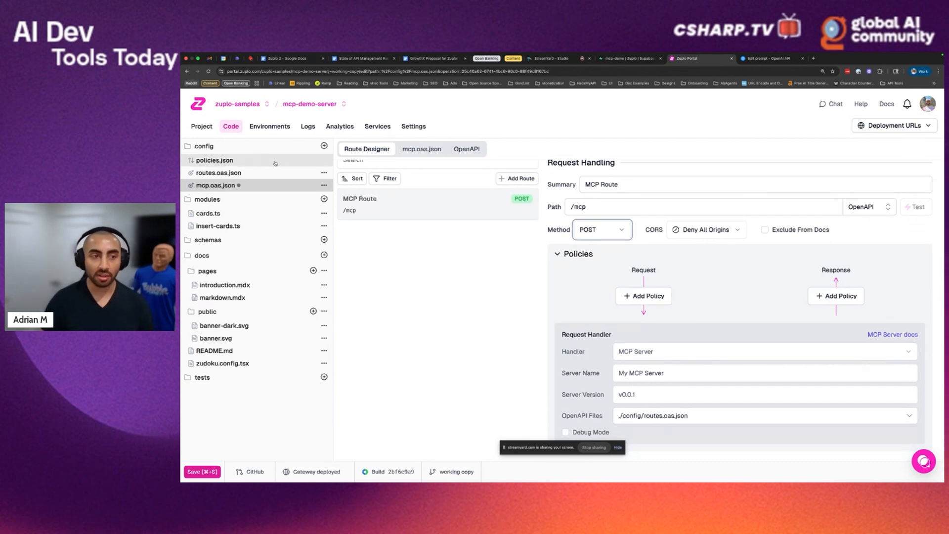
{"action": "key", "text": "super+s"}
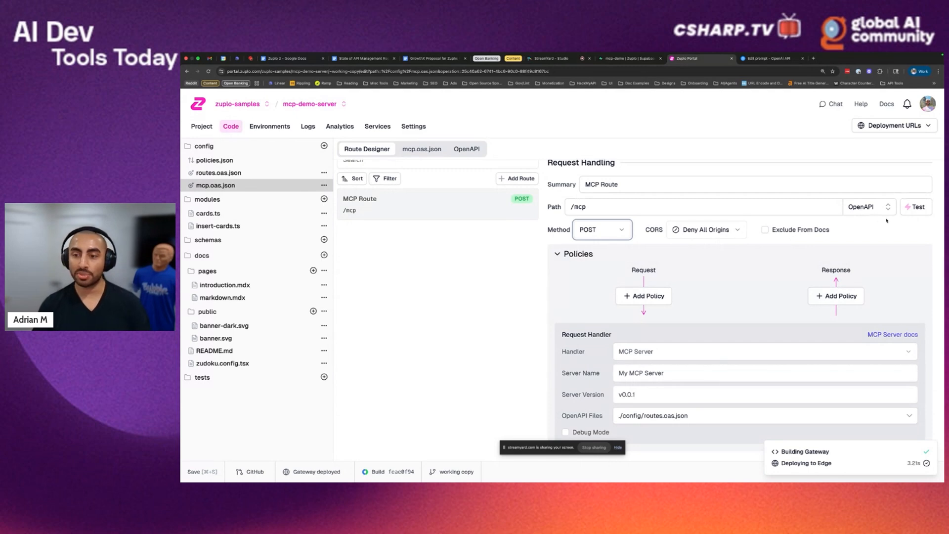
Copy the deployed /mcp endpoint URL from the route's test panel
{"action": "left_click", "coordinate": [916, 206]}
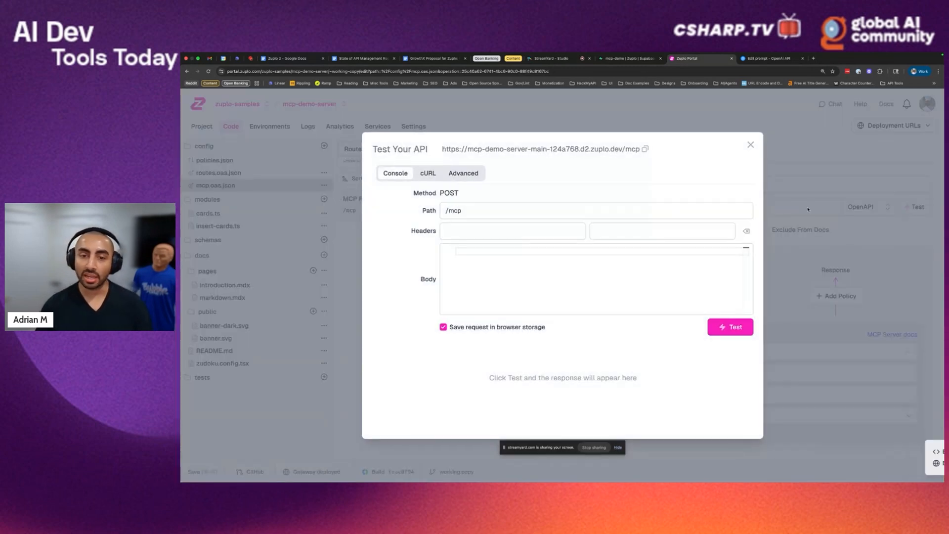
{"action": "left_click", "coordinate": [645, 150]}
{"action": "left_click", "coordinate": [751, 145]}
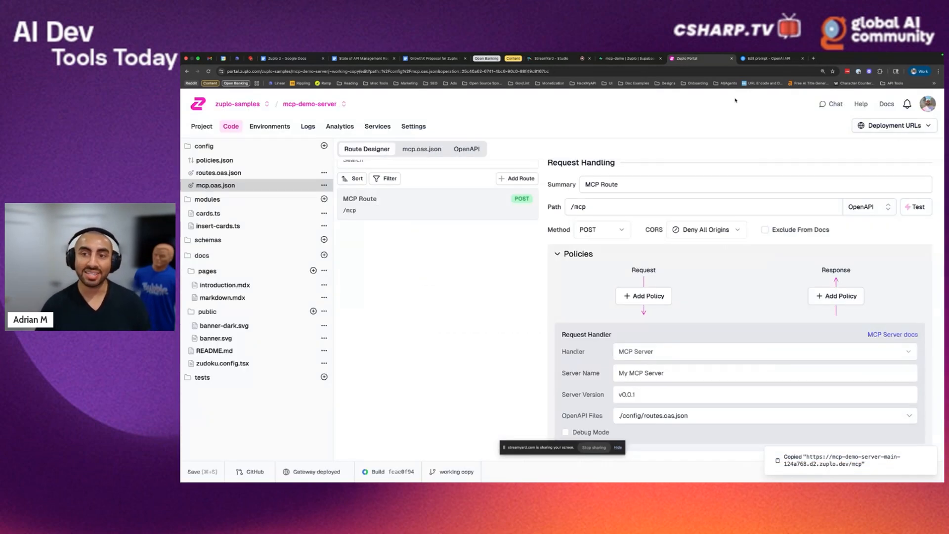
{"action": "left_click", "coordinate": [768, 58]}
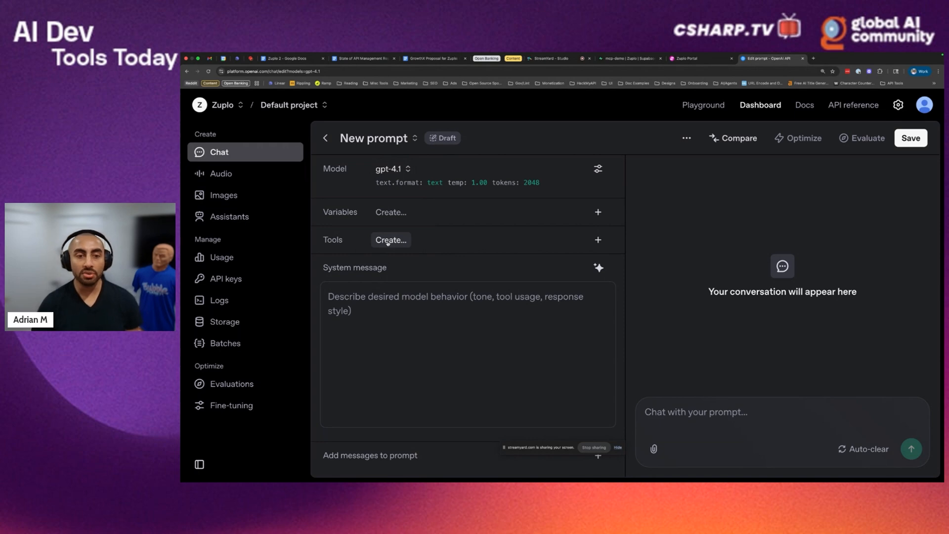
Add a new remote MCP server tool and paste the Zuplo /mcp URL
{"action": "left_click", "coordinate": [598, 240]}
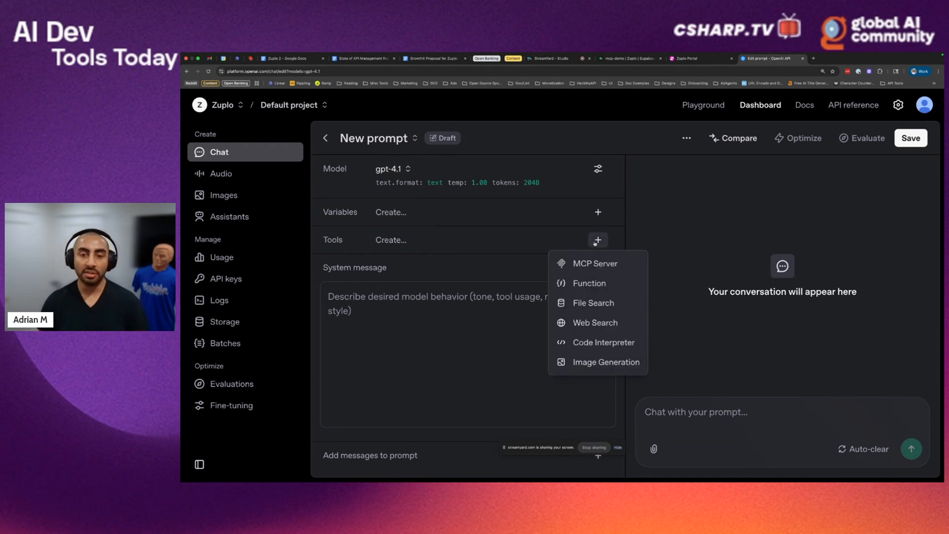
{"action": "left_click", "coordinate": [576, 263]}
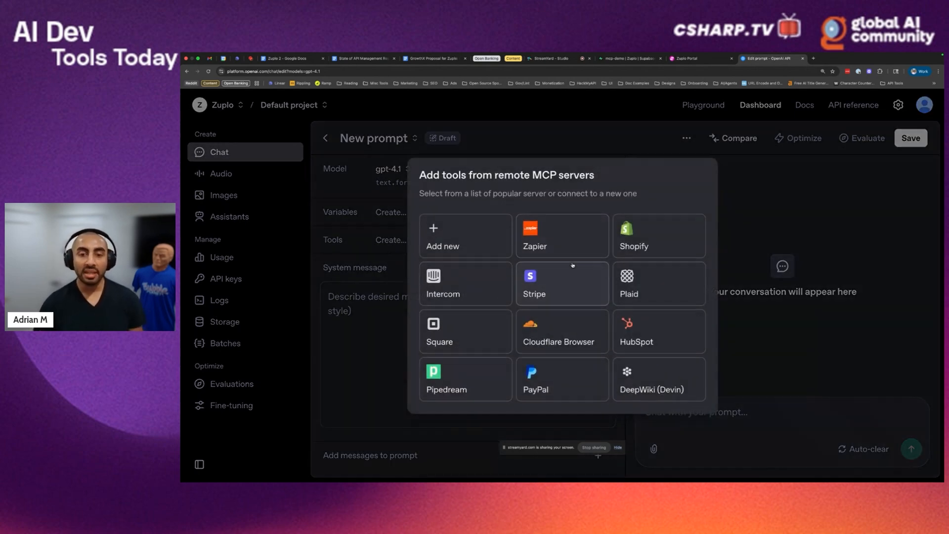
{"action": "left_click", "coordinate": [472, 229]}
{"action": "left_click", "coordinate": [530, 264]}
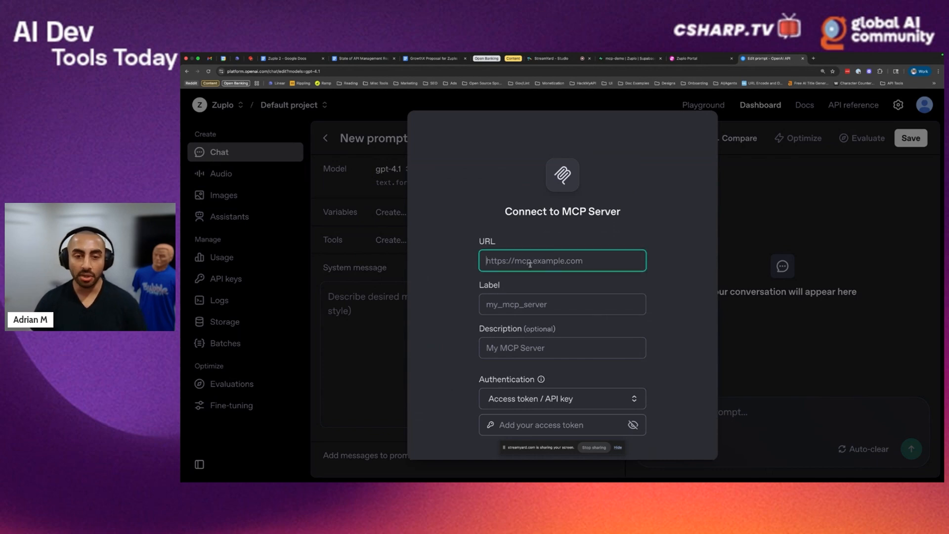
{"action": "key", "text": "super+v"}
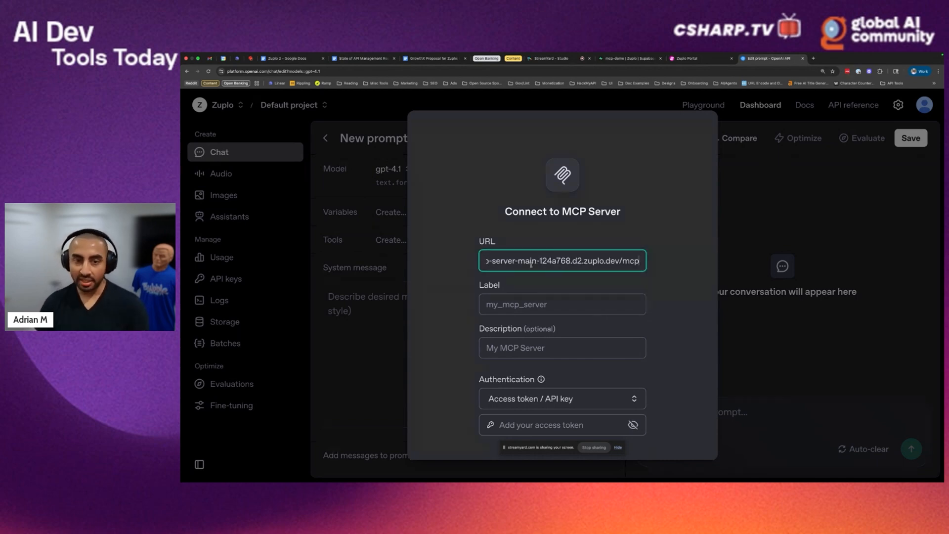
{"action": "left_click", "coordinate": [587, 307]}
Label it credit_card, describe it as 'Credit card data', choose no authentication, and connect
{"action": "type", "text": "c"}
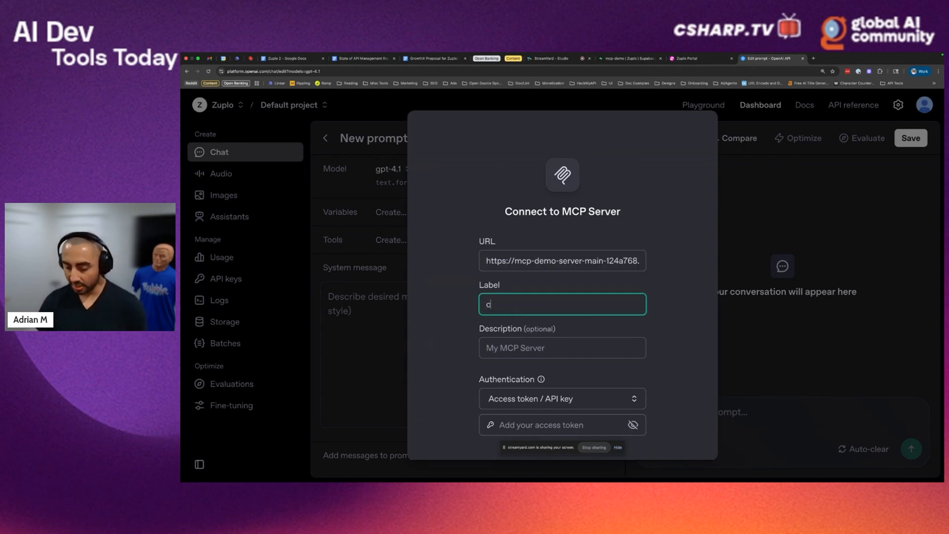
{"action": "type", "text": "redit_card"}
{"action": "left_click", "coordinate": [576, 347]}
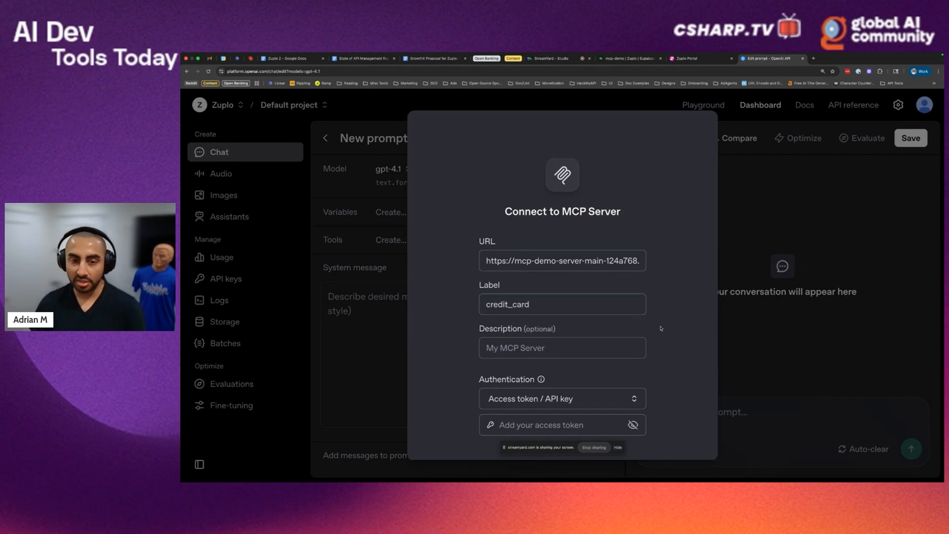
{"action": "type", "text": "edit card data"}
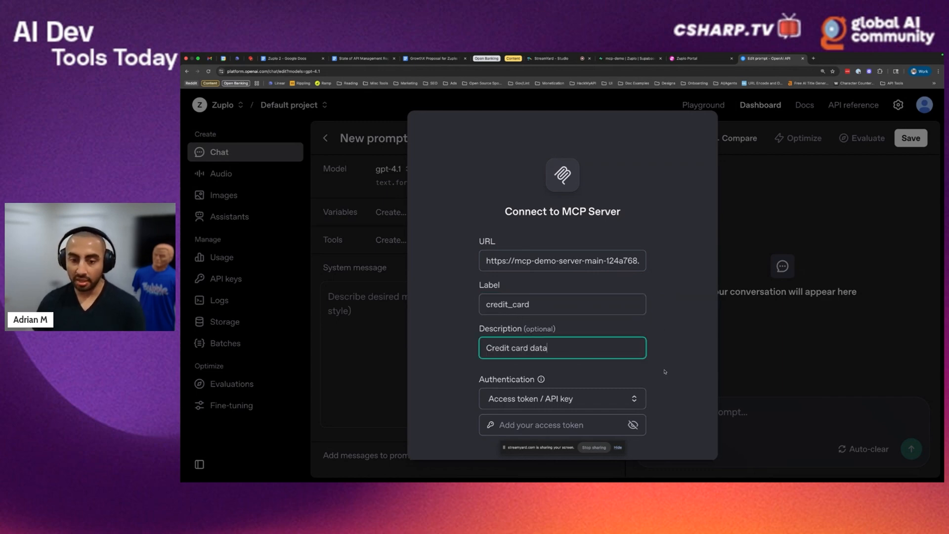
{"action": "scroll", "coordinate": [665, 372], "scroll_direction": "down", "scroll_amount": 2}
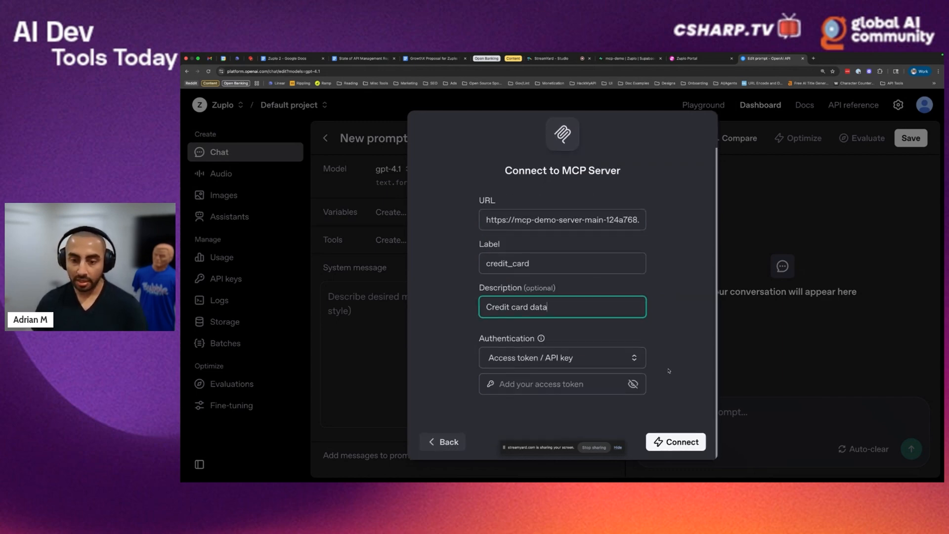
{"action": "left_click", "coordinate": [580, 356]}
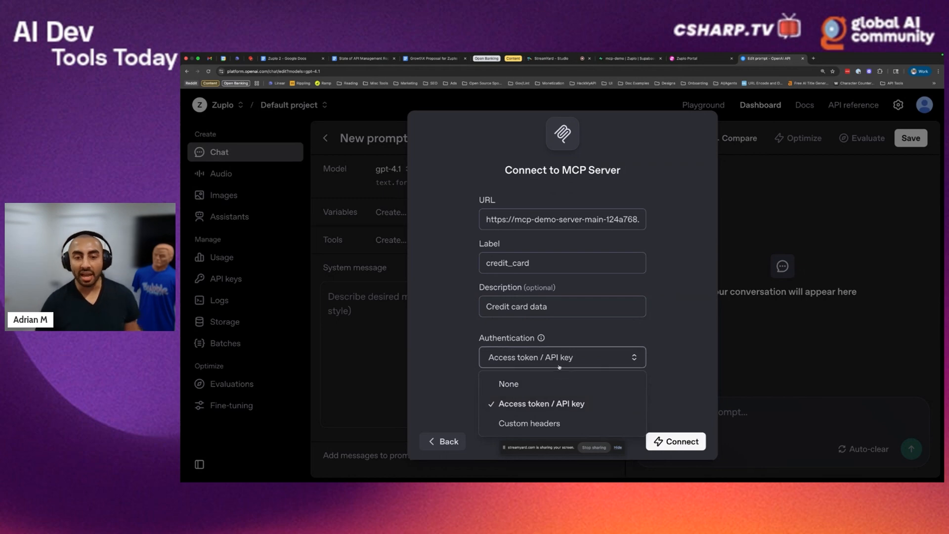
{"action": "left_click", "coordinate": [551, 383]}
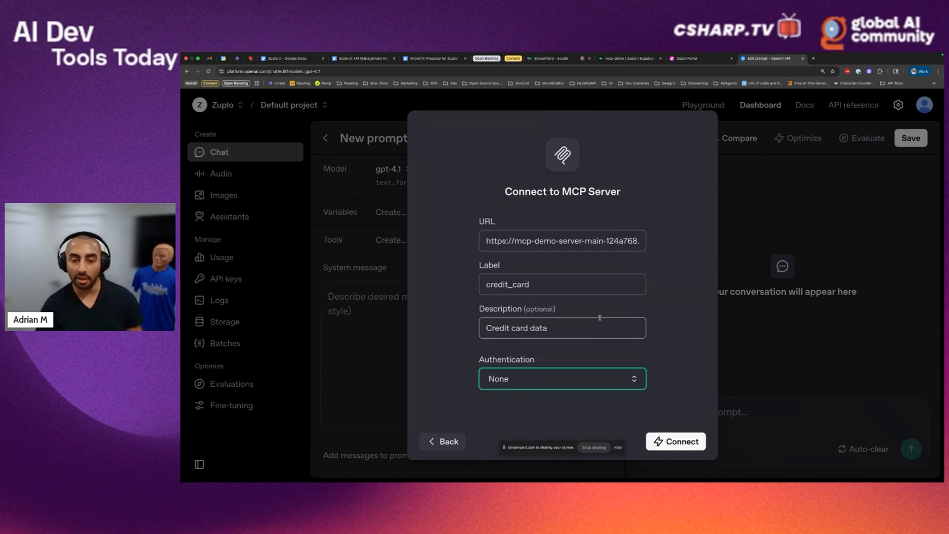
{"action": "left_click", "coordinate": [687, 447]}
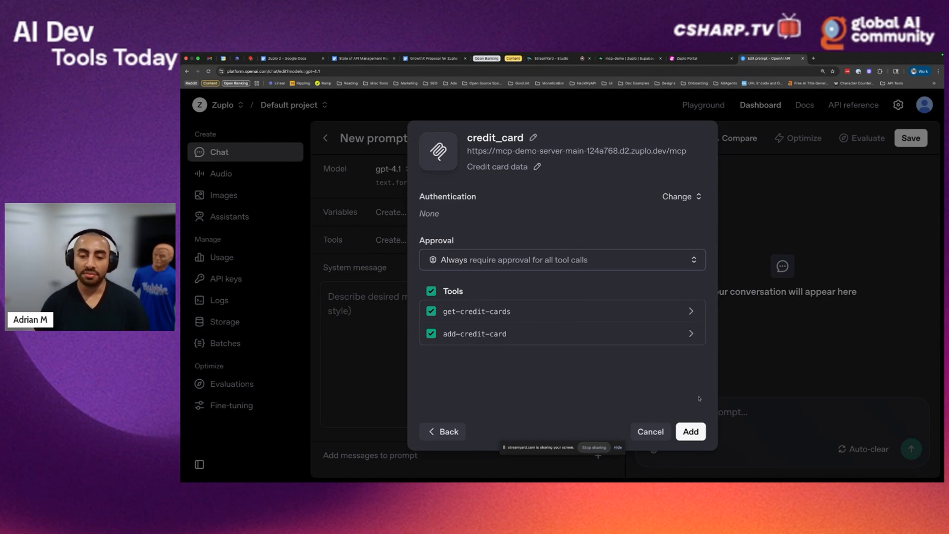
Add the credit_card server to the prompt and ask 'Get me a list of all the credit cards'
{"action": "left_click", "coordinate": [690, 431]}
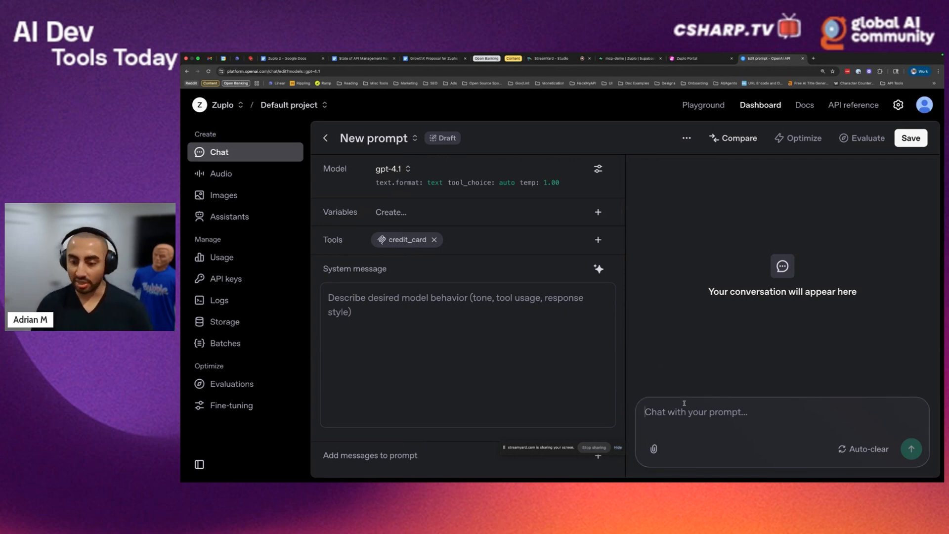
{"action": "type", "text": "Get "}
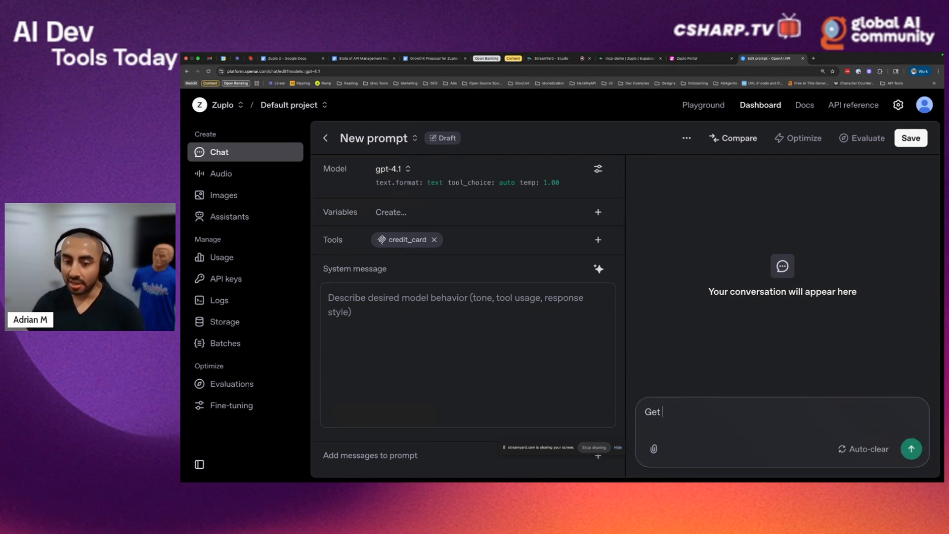
{"action": "type", "text": "me a list of all of m"}
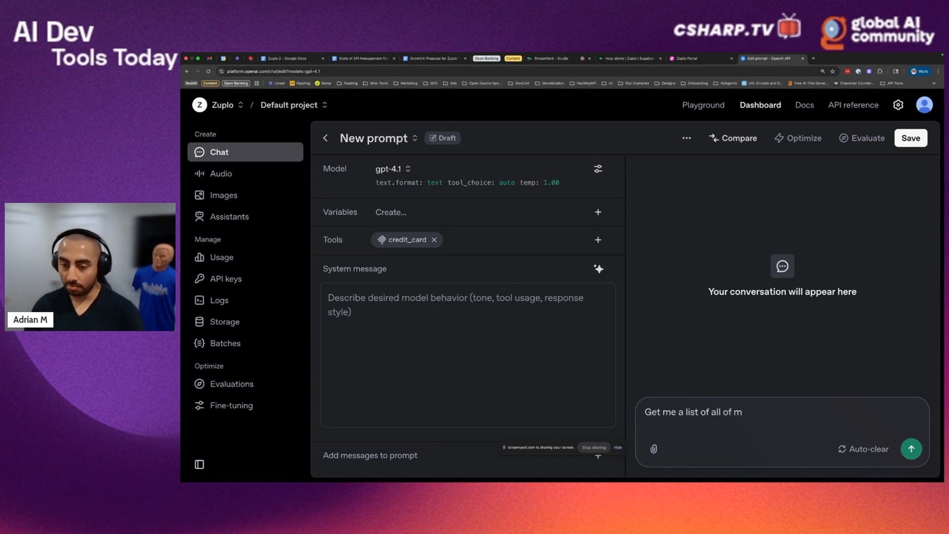
{"action": "key", "text": "BackSpace"}
{"action": "type", "text": "the c"}
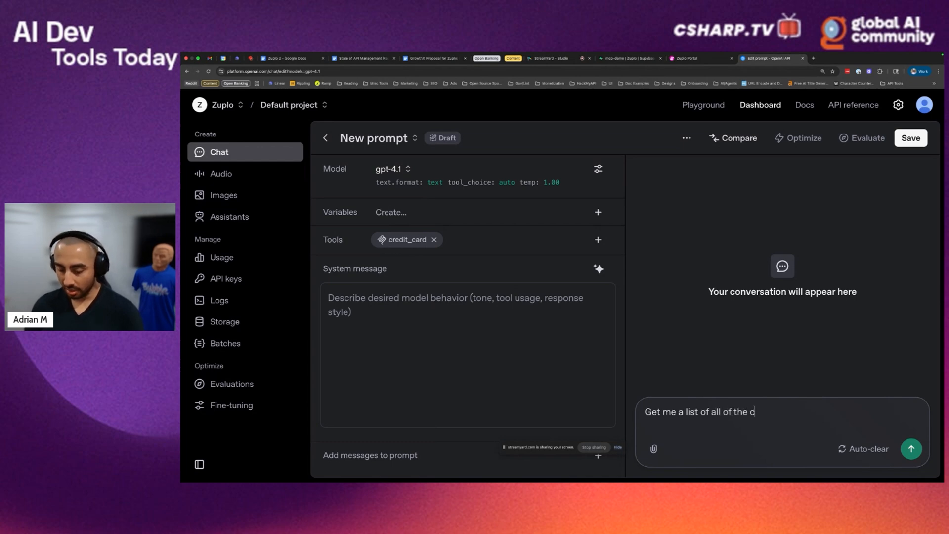
{"action": "type", "text": "redit cards"}
{"action": "key", "text": "Return"}
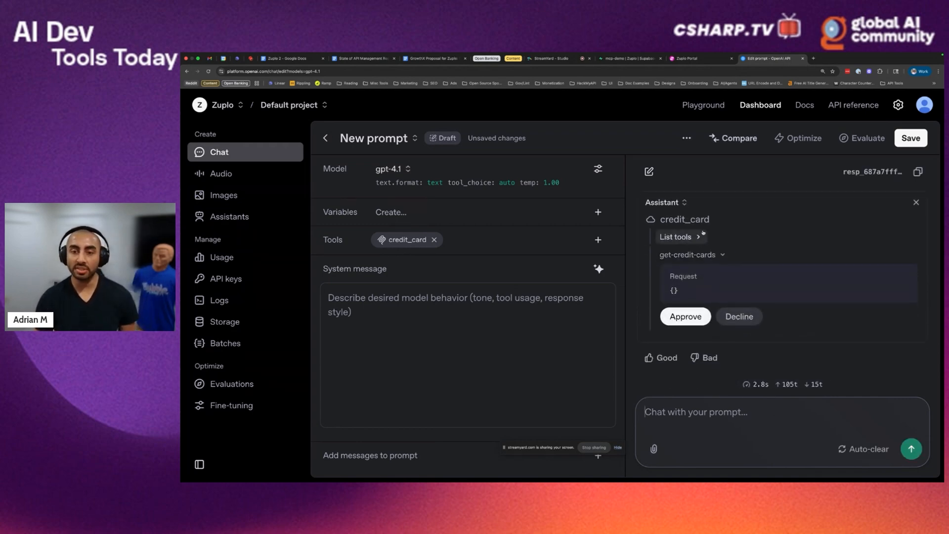
Approve the get-credit-cards call and review the reply listing four cards
{"action": "left_click", "coordinate": [690, 237]}
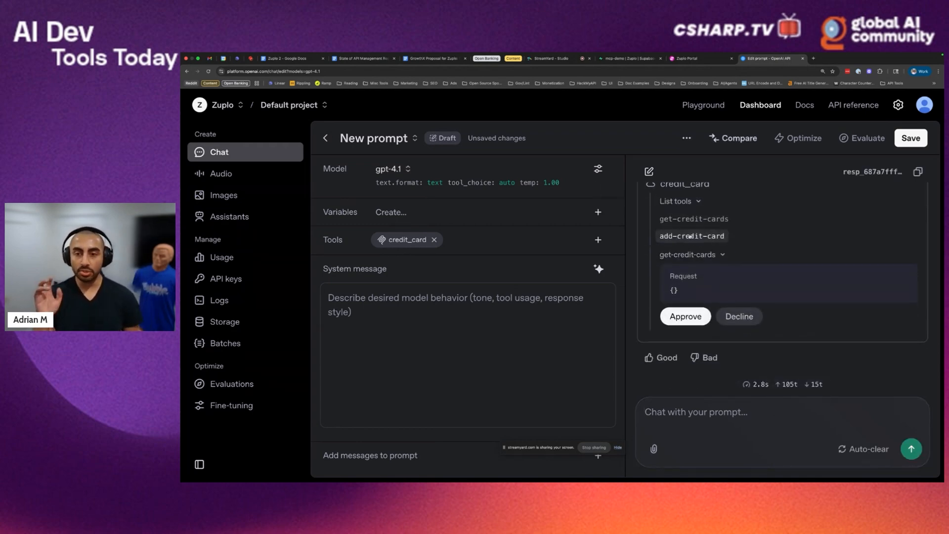
{"action": "left_click", "coordinate": [694, 203]}
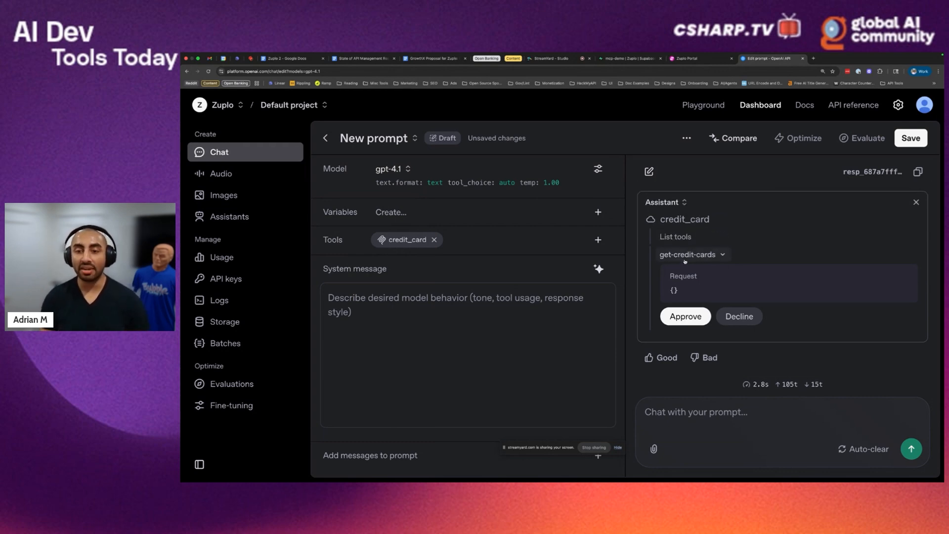
{"action": "left_click", "coordinate": [685, 317]}
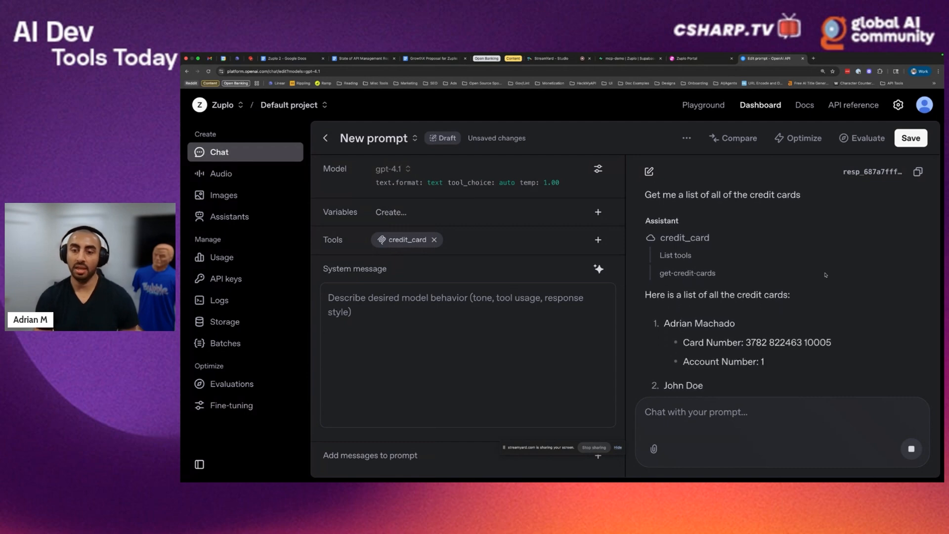
{"action": "scroll", "coordinate": [826, 273], "scroll_direction": "up", "scroll_amount": 3}
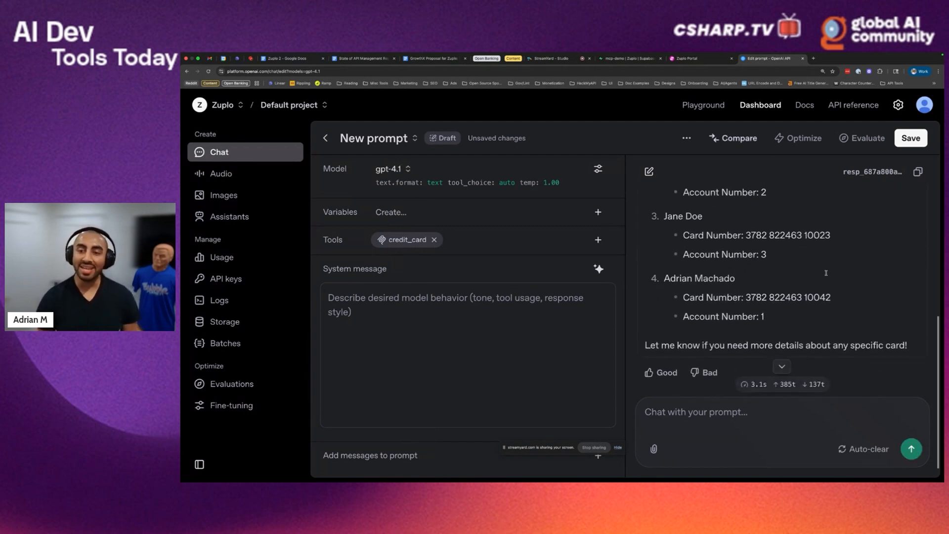
{"action": "scroll", "coordinate": [826, 273], "scroll_direction": "up", "scroll_amount": 5}
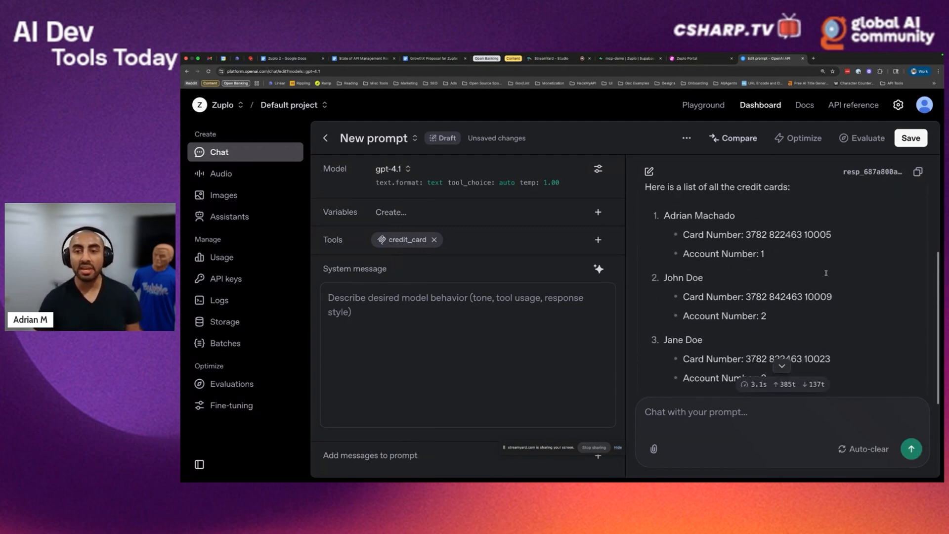
{"action": "left_click", "coordinate": [782, 366]}
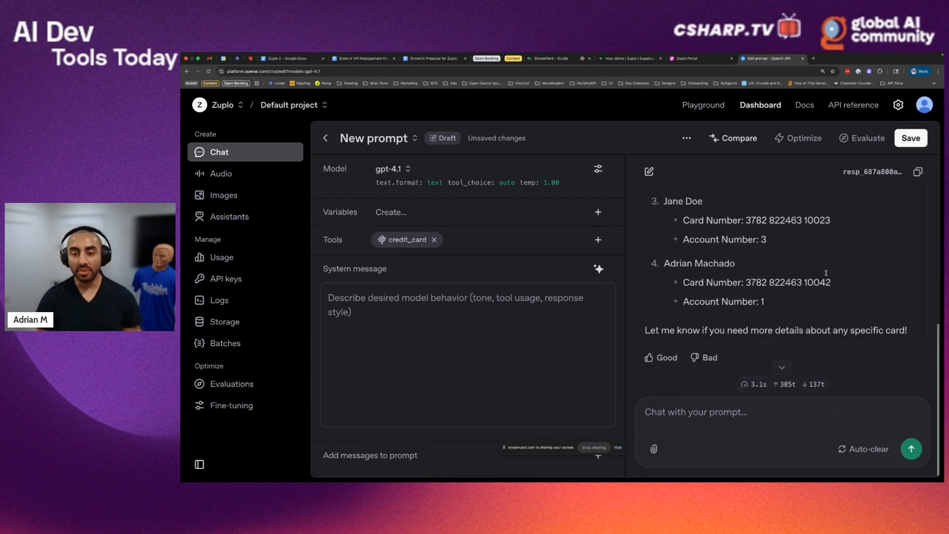
{"action": "left_click", "coordinate": [714, 414]}
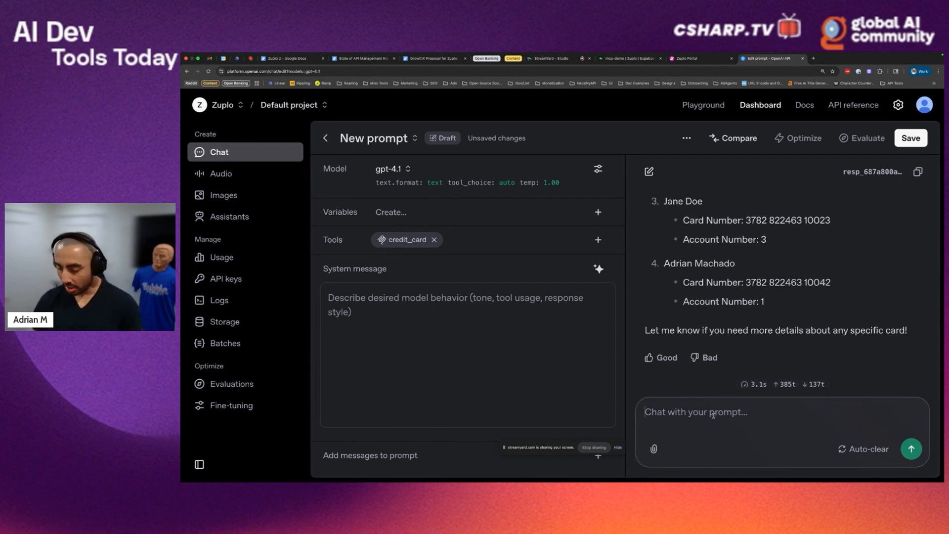
Draft 'Lets add a credit card' with the holder's name and 'Number: 1234' on separate lines
{"action": "type", "text": "Lets add a "}
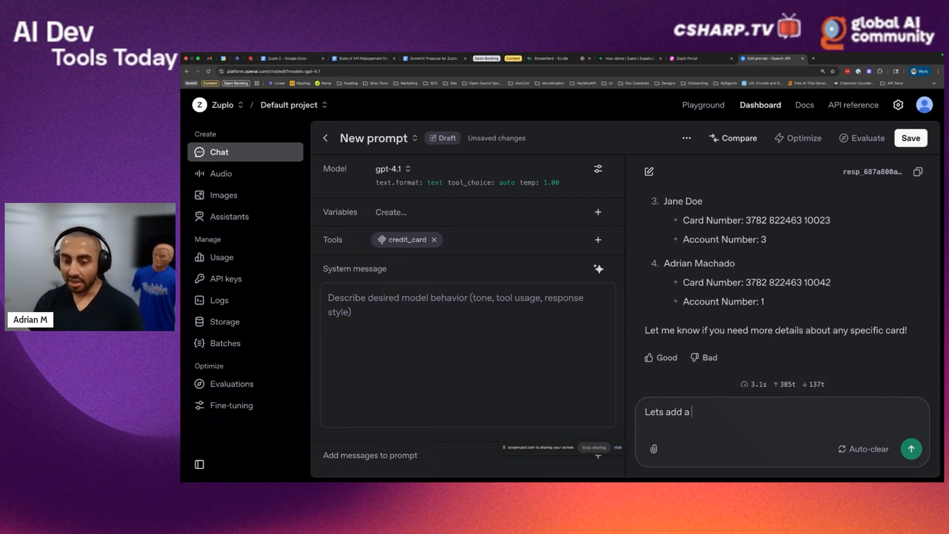
{"action": "type", "text": "credit card"}
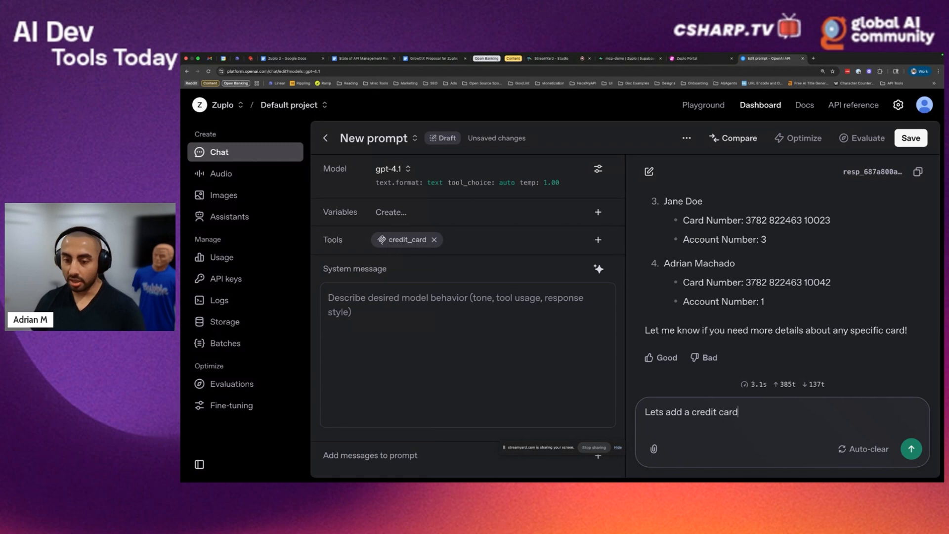
{"action": "key", "text": "shift+Return"}
{"action": "type", "text": "Name:"}
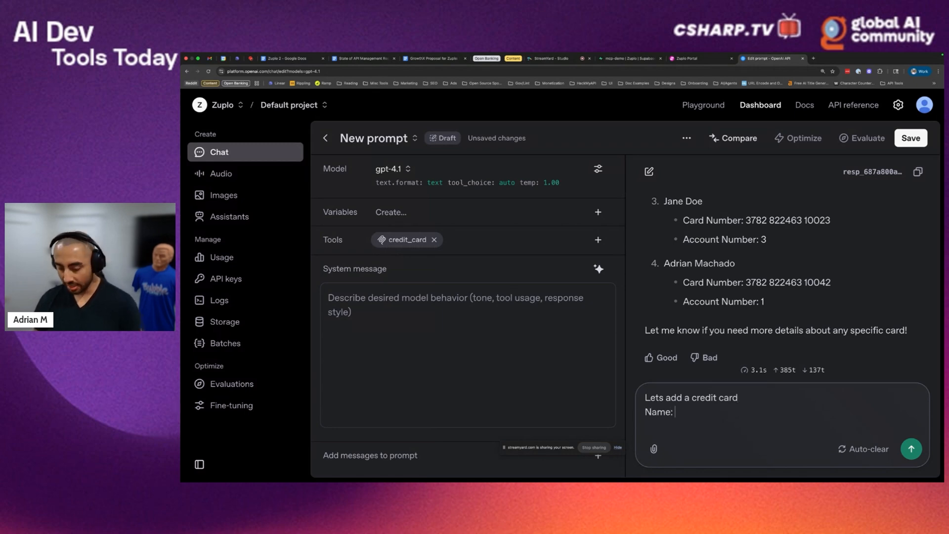
{"action": "type", "text": " Bobvb"}
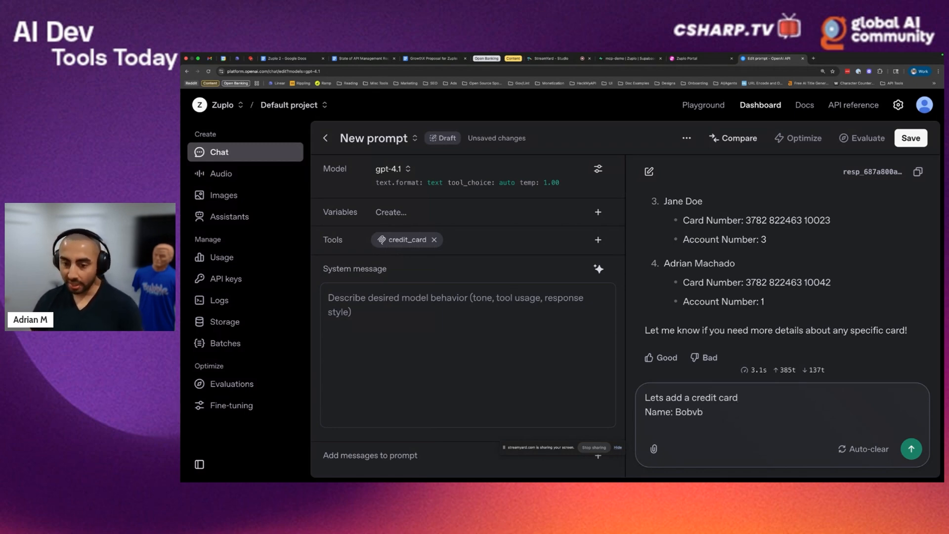
{"action": "key", "text": "BackSpace"}
{"action": "key", "text": "BackSpace"}
{"action": "type", "text": "by Ax"}
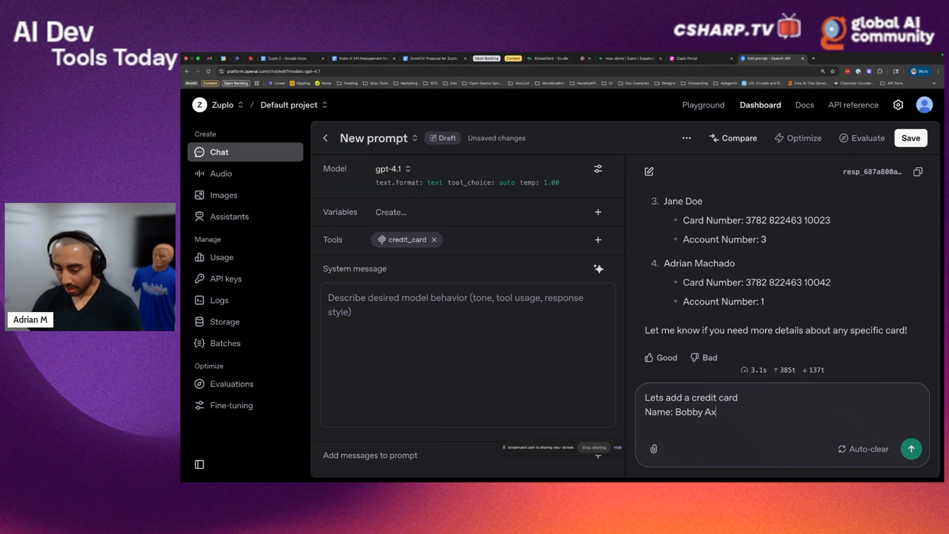
{"action": "type", "text": "elrod"}
{"action": "key", "text": "shift+Return"}
{"action": "type", "text": "Nu"}
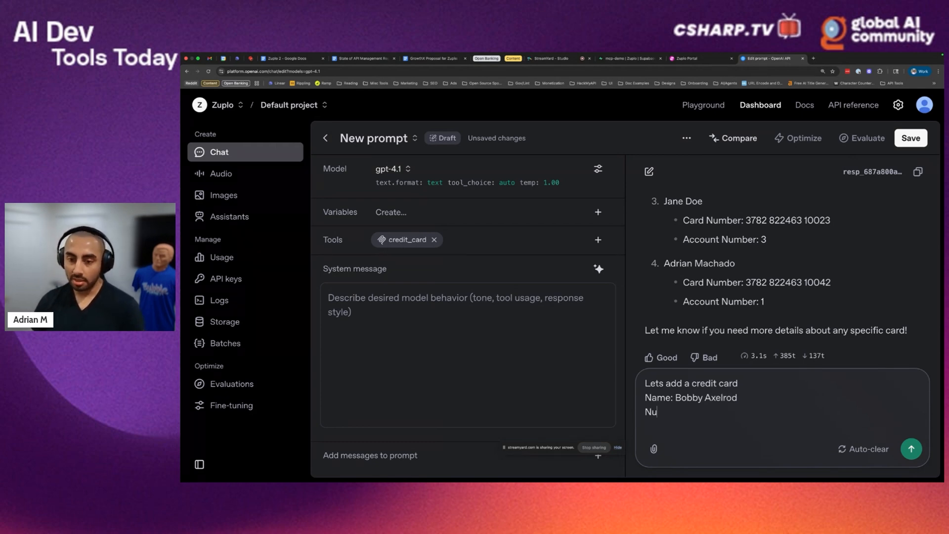
{"action": "type", "text": "mber: 1234"}
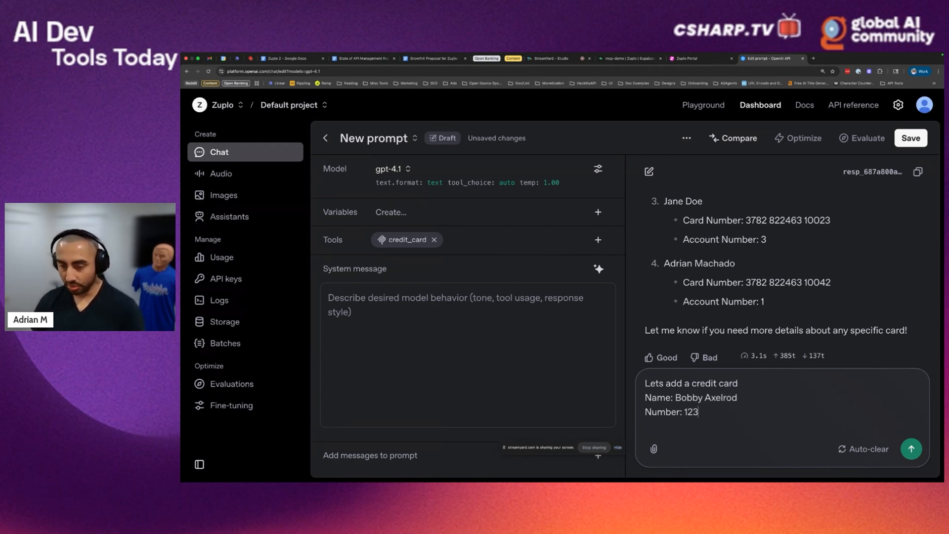
Check the Supabase credit-cards table, which still holds the original four records
{"action": "left_click", "coordinate": [632, 59]}
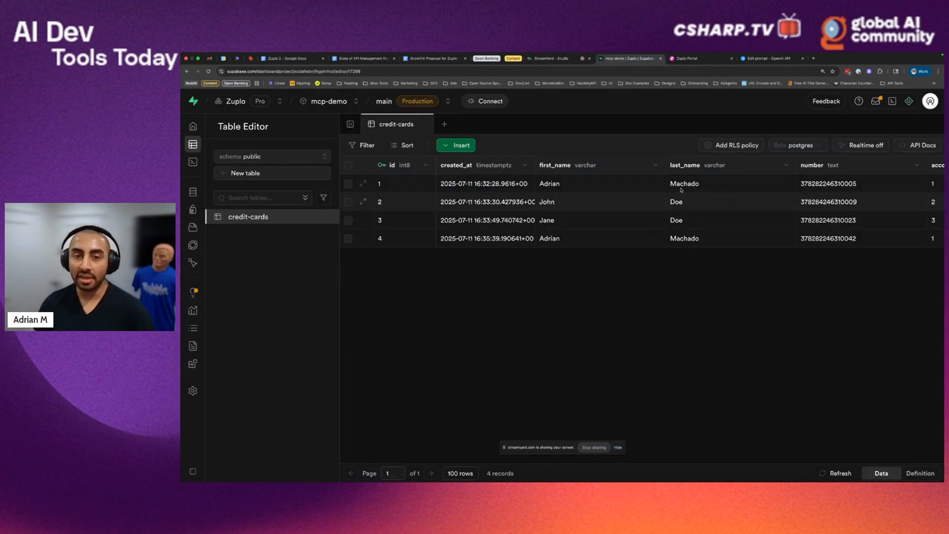
{"action": "scroll", "coordinate": [826, 184], "scroll_direction": "right", "scroll_amount": 2}
{"action": "scroll", "coordinate": [826, 185], "scroll_direction": "right", "scroll_amount": 3}
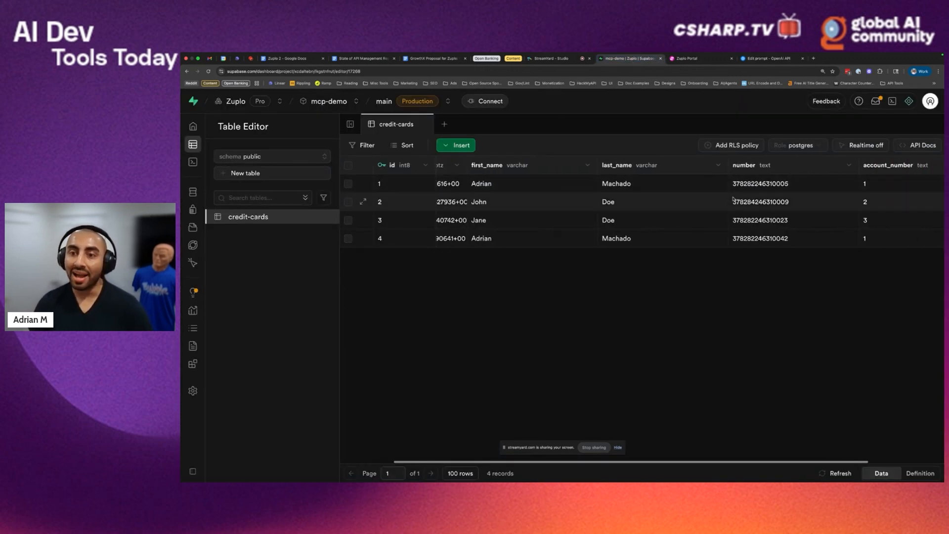
Add 'Account number: 5' to the request and send it
{"action": "left_click", "coordinate": [768, 58]}
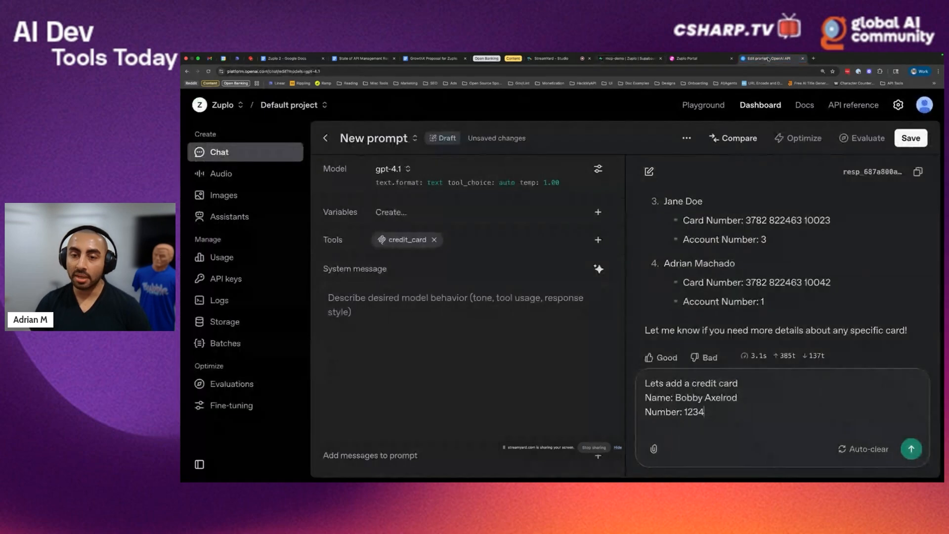
{"action": "key", "text": "shift+Return"}
{"action": "type", "text": "Ac"}
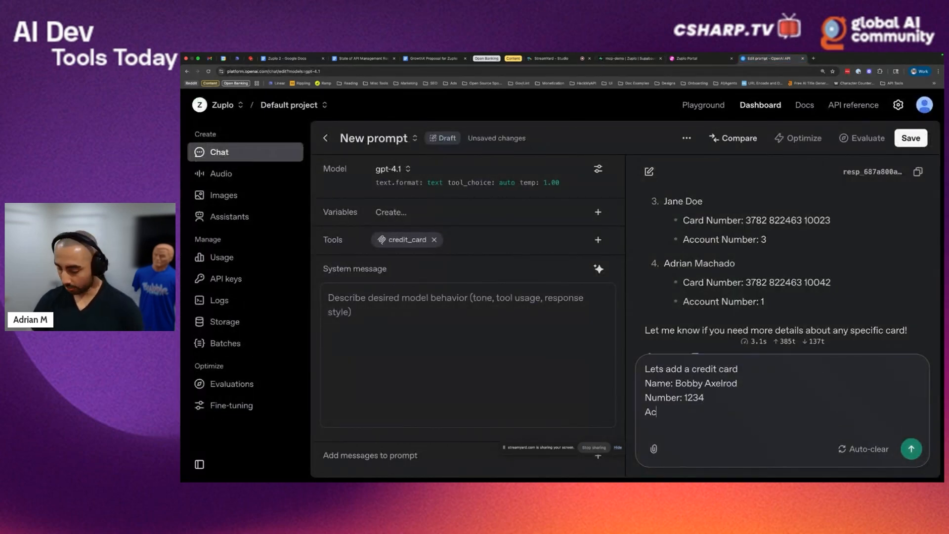
{"action": "type", "text": "count number"}
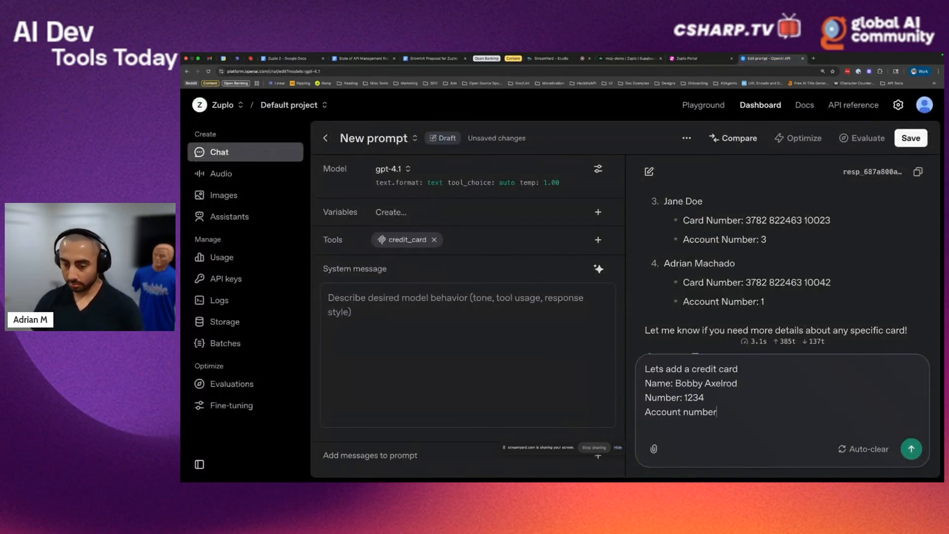
{"action": "type", "text": ": 5"}
{"action": "key", "text": "Return"}
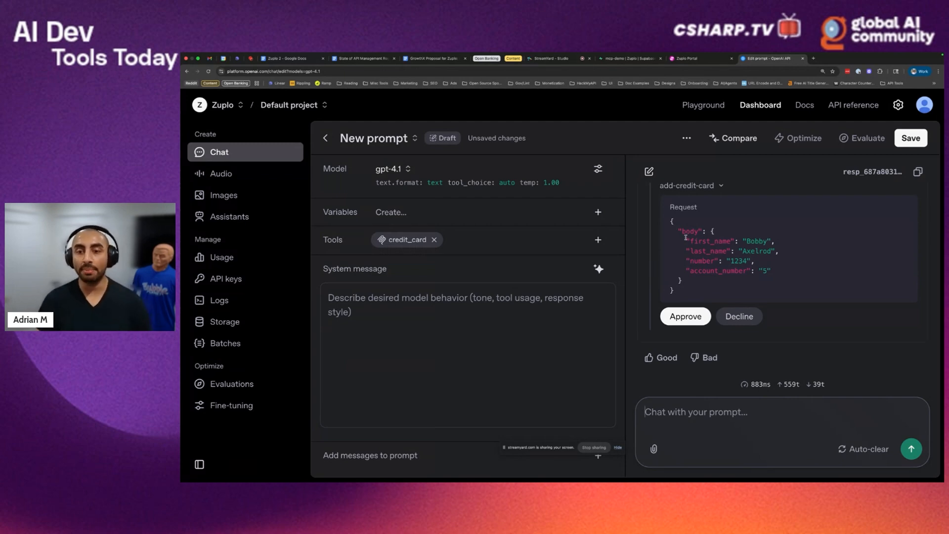
Approve the add-credit-card call, then bring up the Supabase credit-cards table
{"action": "left_click_drag", "start_coordinate": [686, 238], "coordinate": [731, 262]}
{"action": "left_click", "coordinate": [715, 244]}
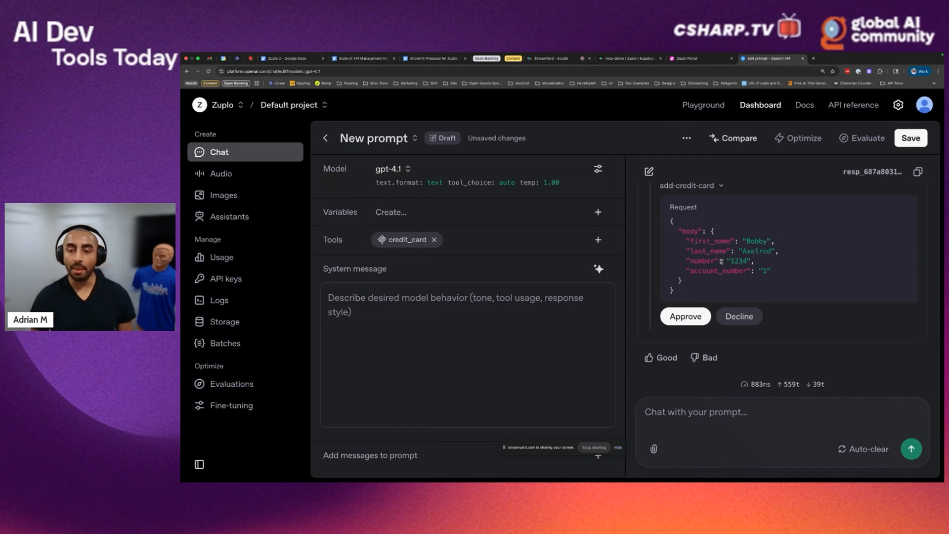
{"action": "left_click", "coordinate": [687, 317]}
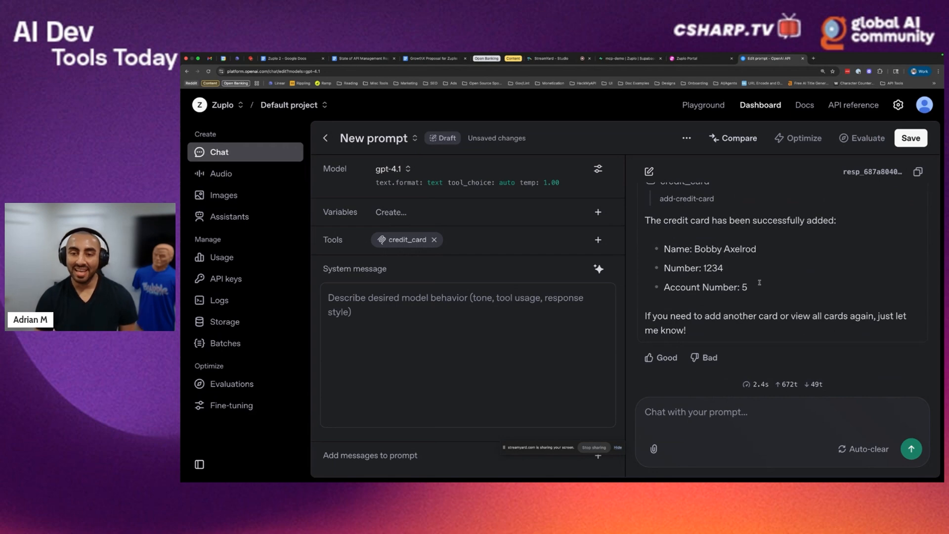
{"action": "left_click", "coordinate": [618, 60]}
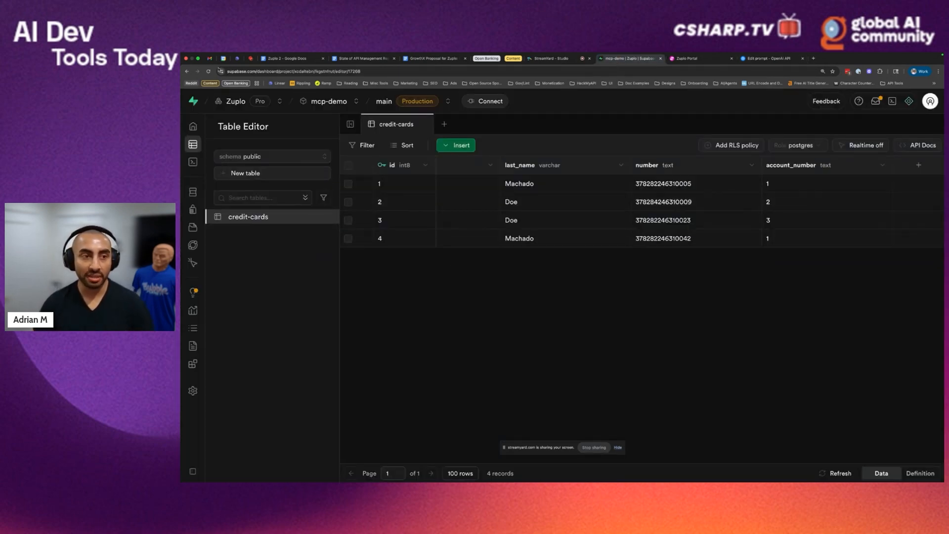
Reload the Supabase table to show card 1234 on account 5, then return to the Playground confirmation
{"action": "left_click", "coordinate": [213, 72]}
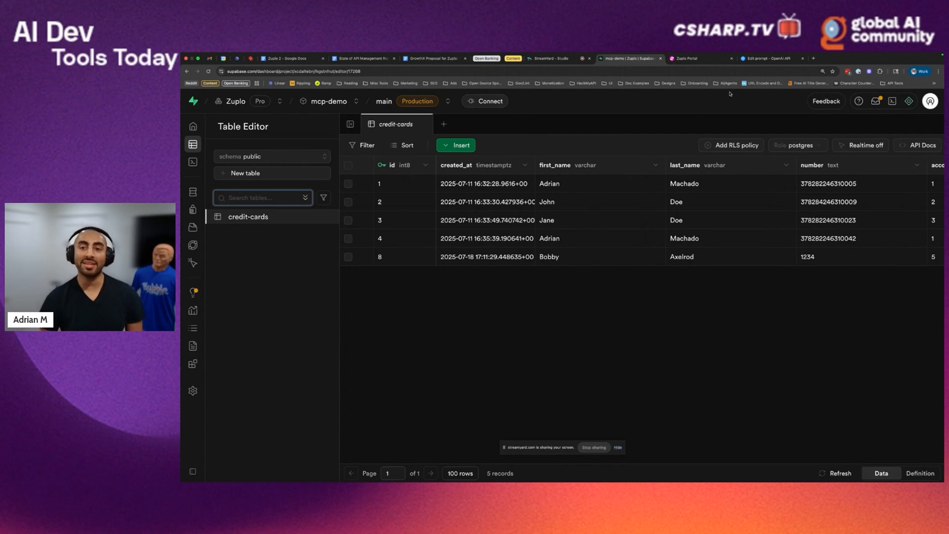
{"action": "left_click", "coordinate": [750, 63]}
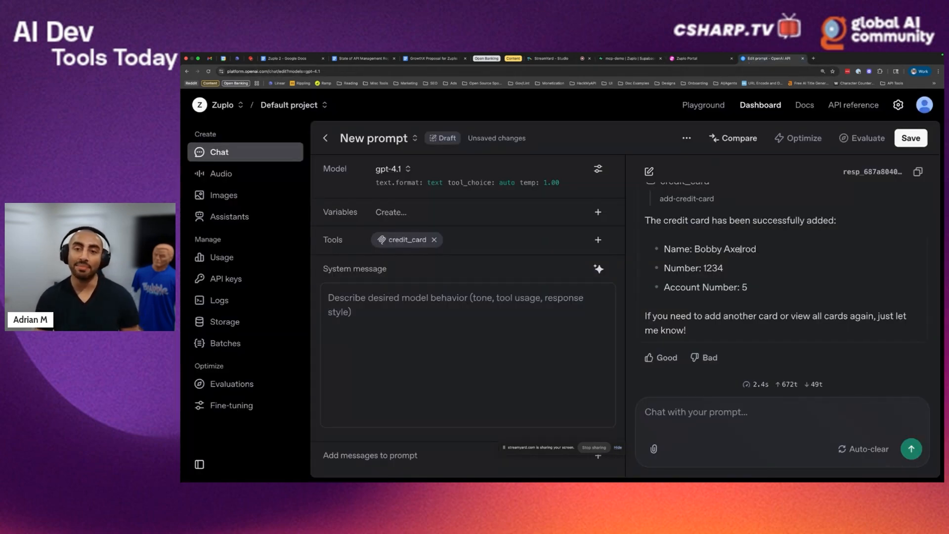
{"action": "scroll", "coordinate": [741, 249], "scroll_direction": "up", "scroll_amount": 2}
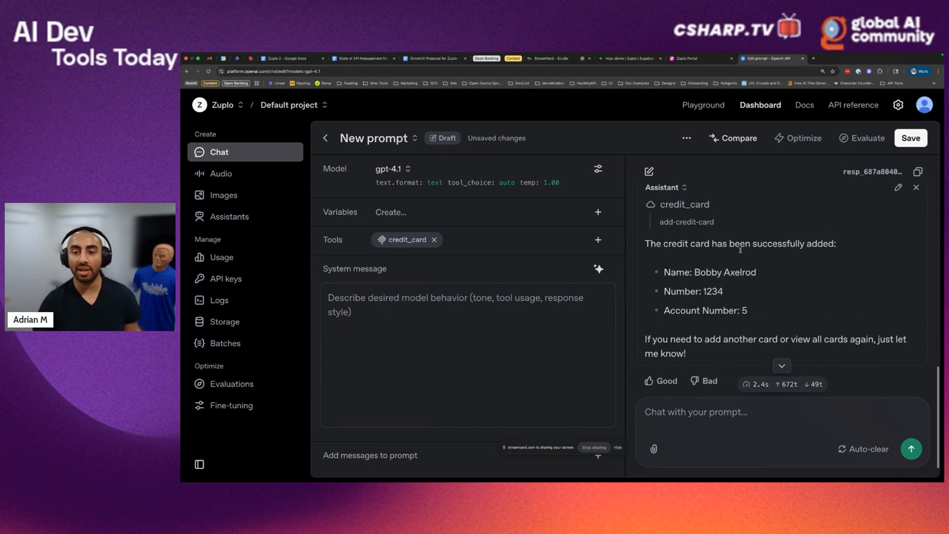
{"action": "scroll", "coordinate": [740, 248], "scroll_direction": "down", "scroll_amount": 2}
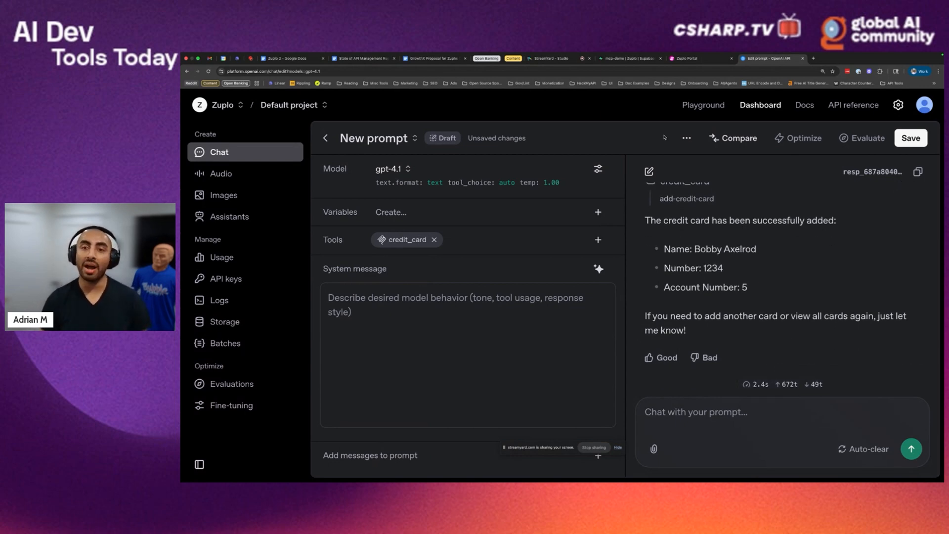